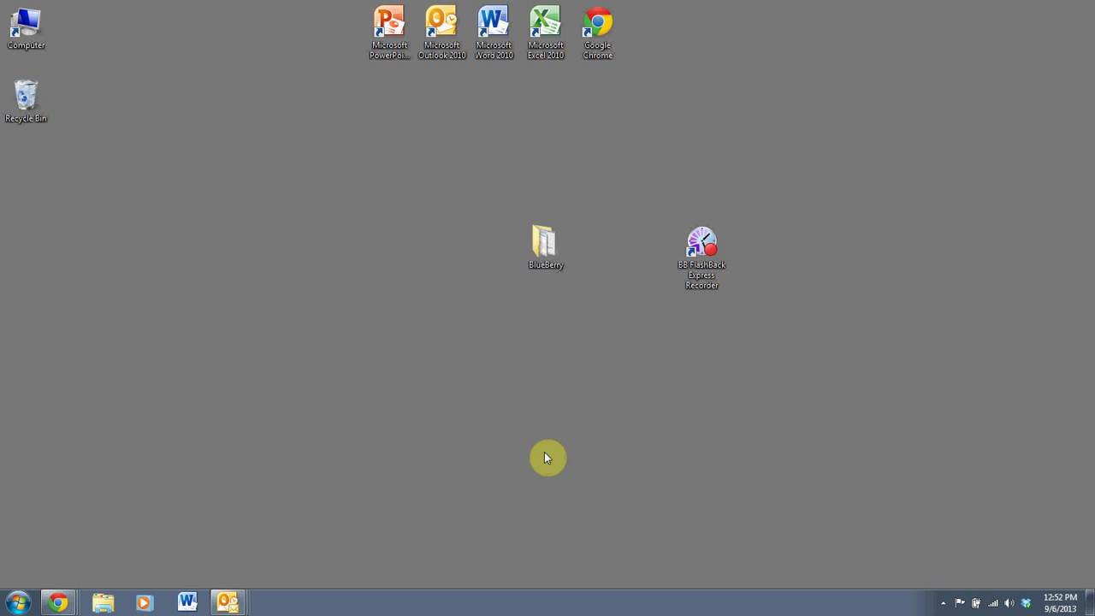
Launch Google Chrome maximized and go to the Google homepage.
{"action": "left_click", "coordinate": [780, 174]}
{"action": "double_click", "coordinate": [605, 41]}
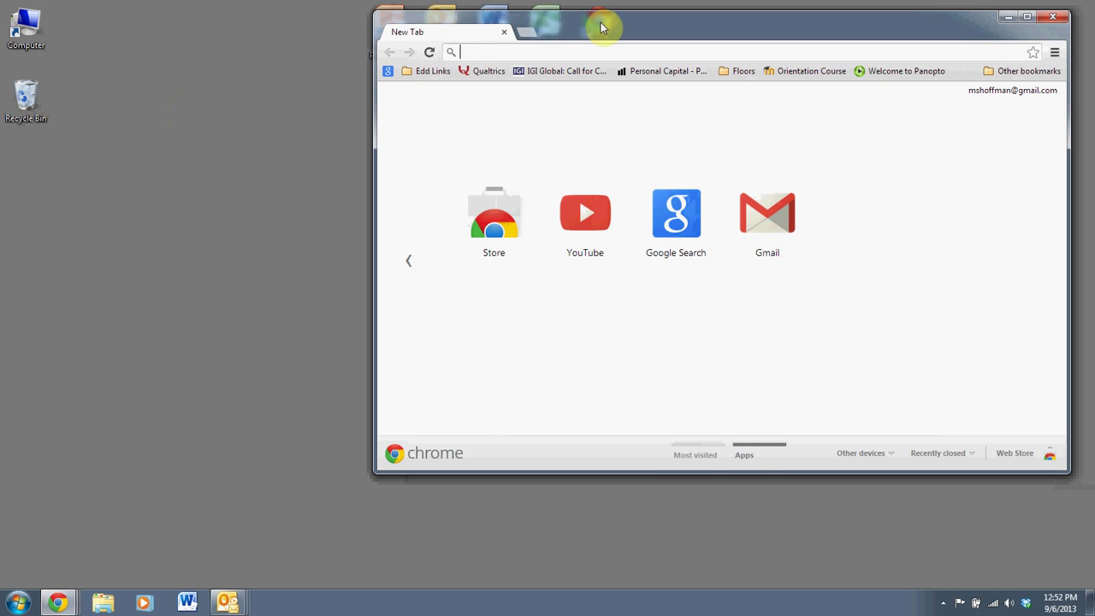
{"action": "double_click", "coordinate": [599, 25]}
{"action": "type", "text": "google.com"}
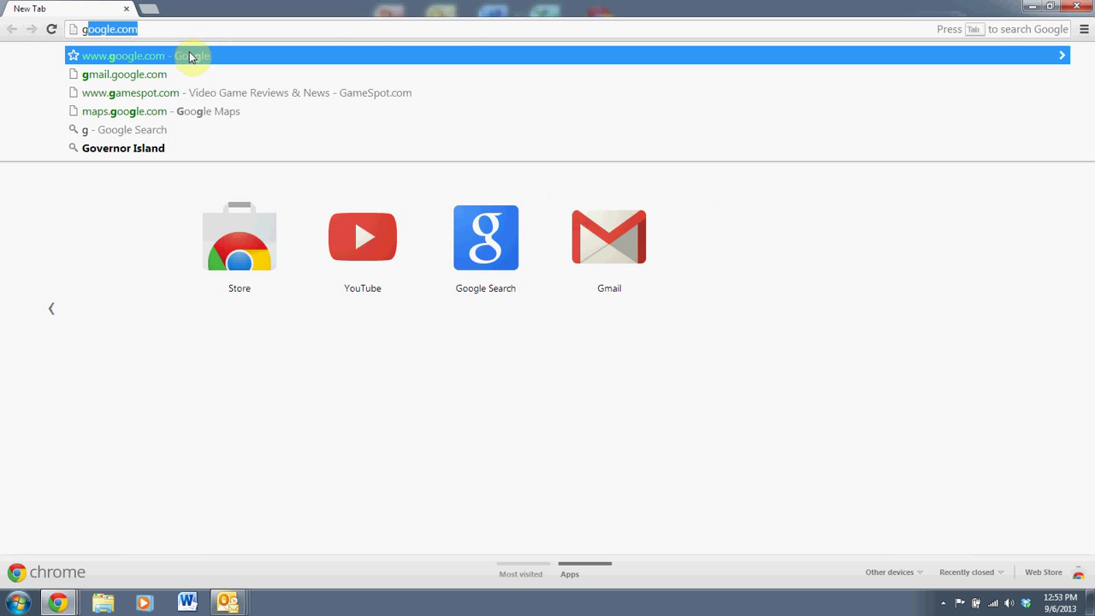
{"action": "left_click", "coordinate": [190, 56]}
Search Google for 'blueberry express' and open the BB FlashBack Express product page.
{"action": "type", "text": "blu"}
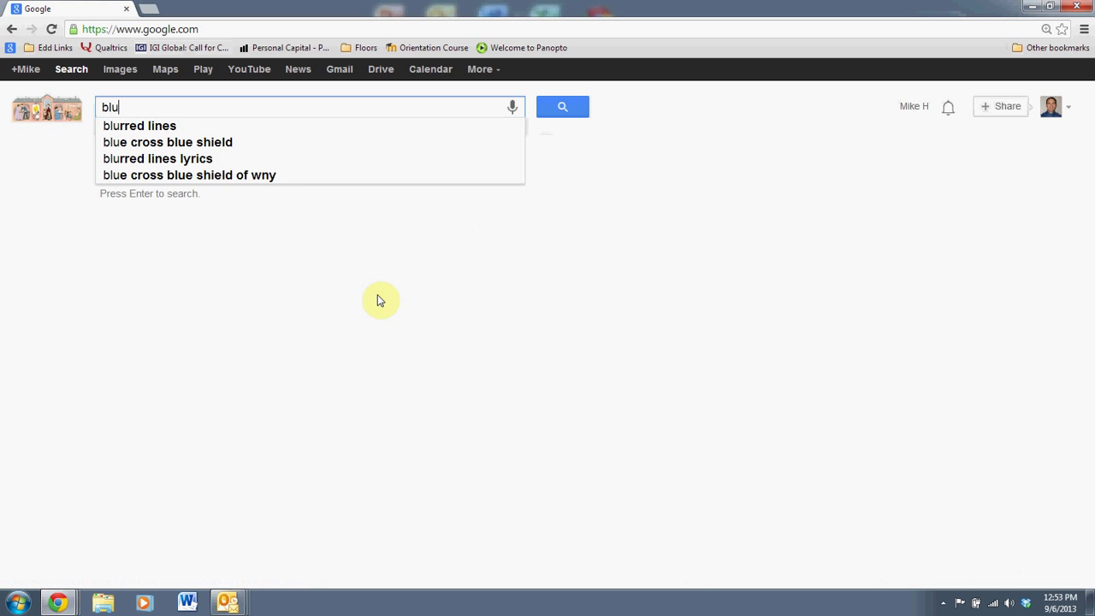
{"action": "type", "text": "eberry "}
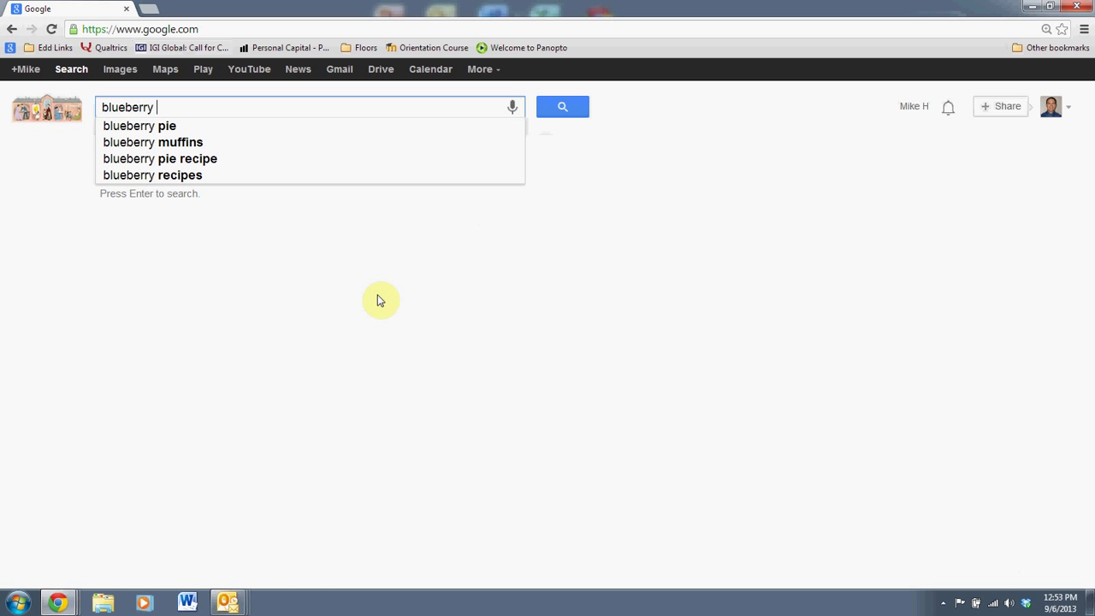
{"action": "type", "text": "express"}
{"action": "key", "text": "Return"}
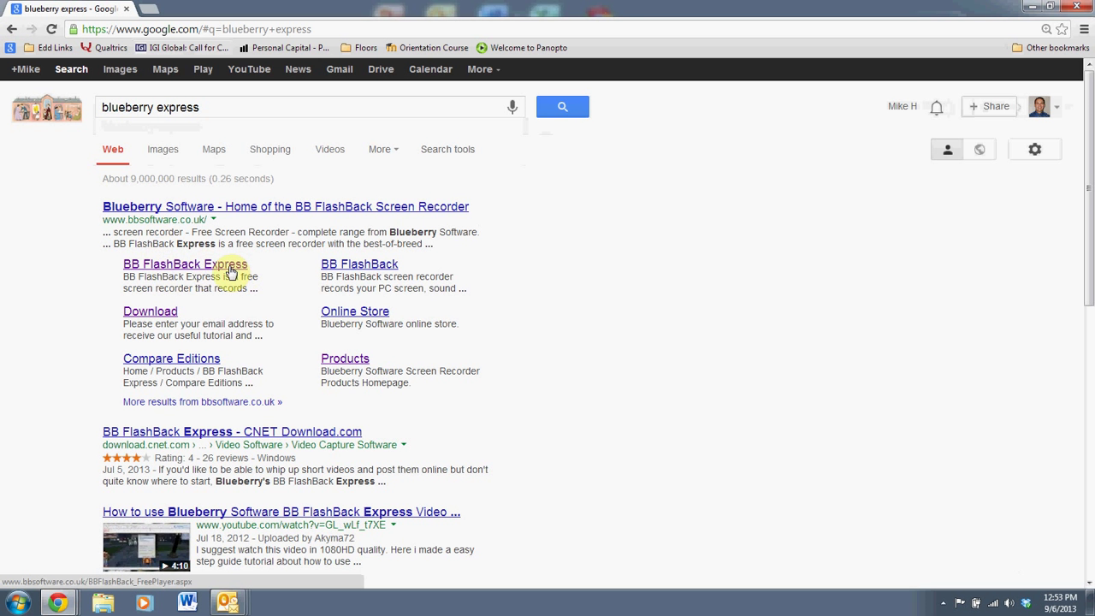
{"action": "left_click", "coordinate": [229, 271]}
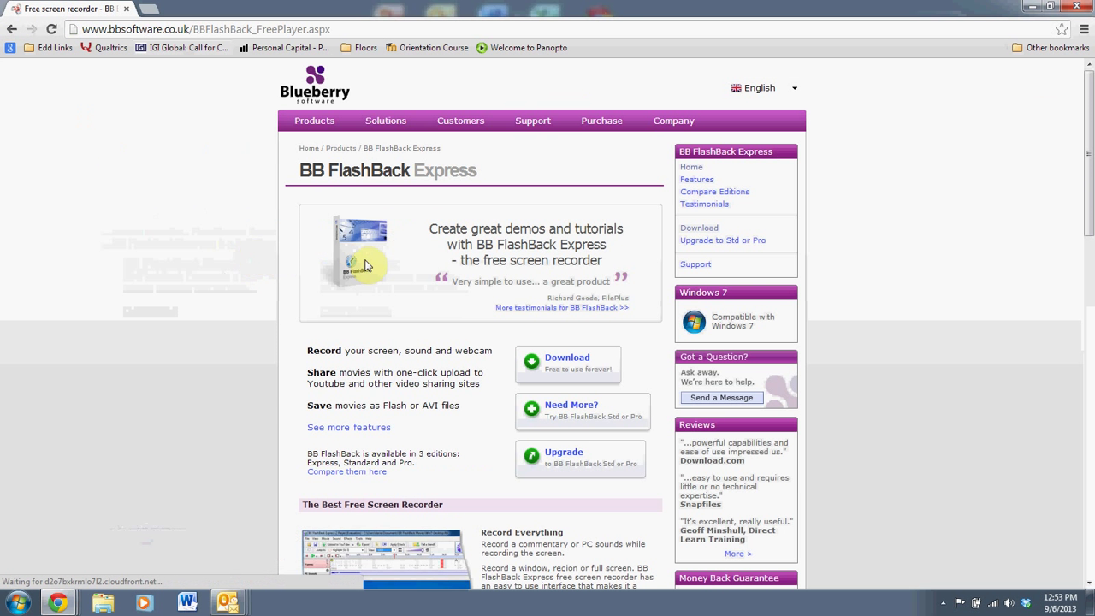
{"action": "scroll", "coordinate": [452, 269], "scroll_direction": "down", "scroll_amount": 2}
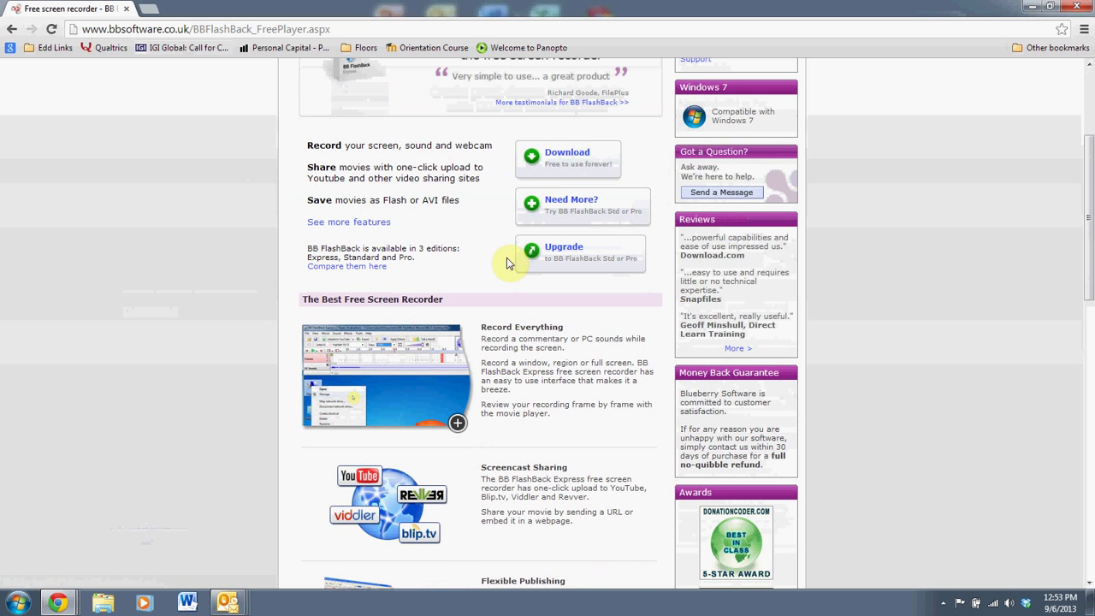
{"action": "scroll", "coordinate": [505, 262], "scroll_direction": "down", "scroll_amount": 9}
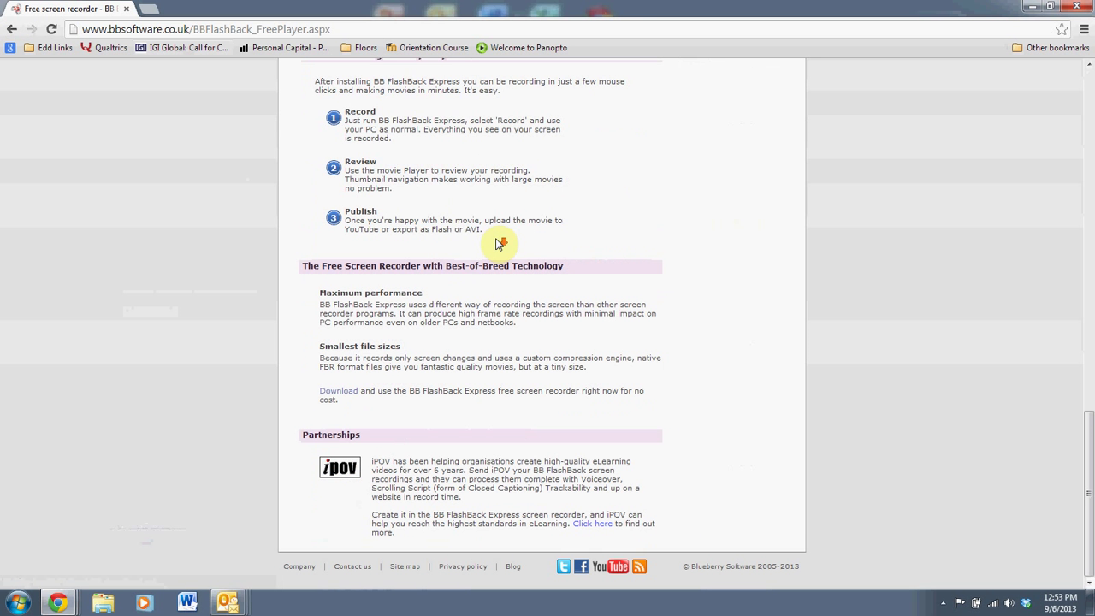
On the download page, submit your e-mail address to receive the BB FlashBack Express download link.
{"action": "left_click", "coordinate": [341, 393]}
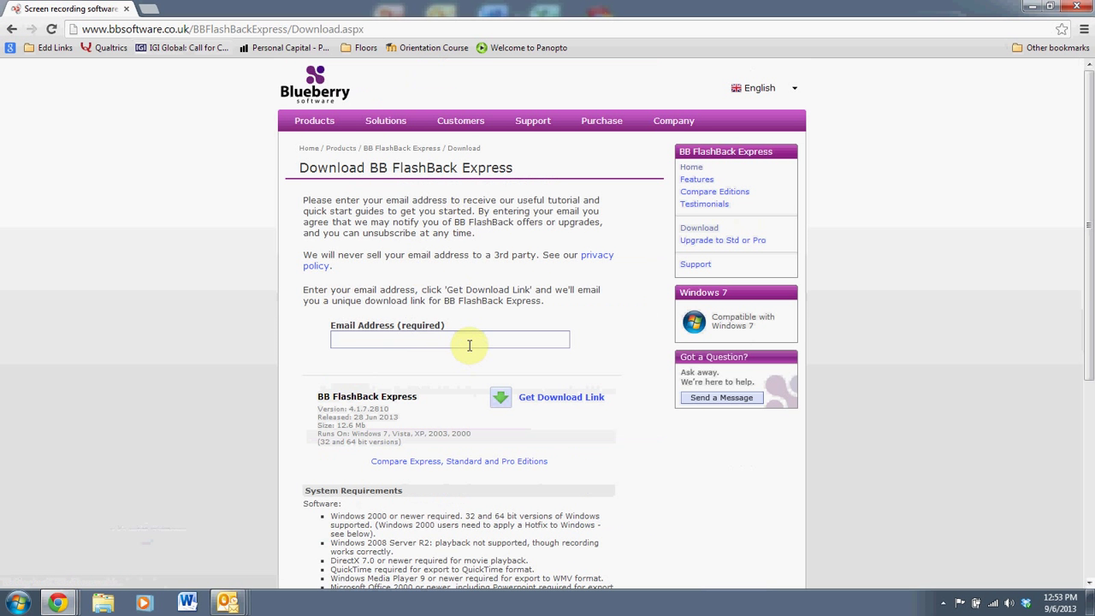
{"action": "left_click", "coordinate": [469, 345]}
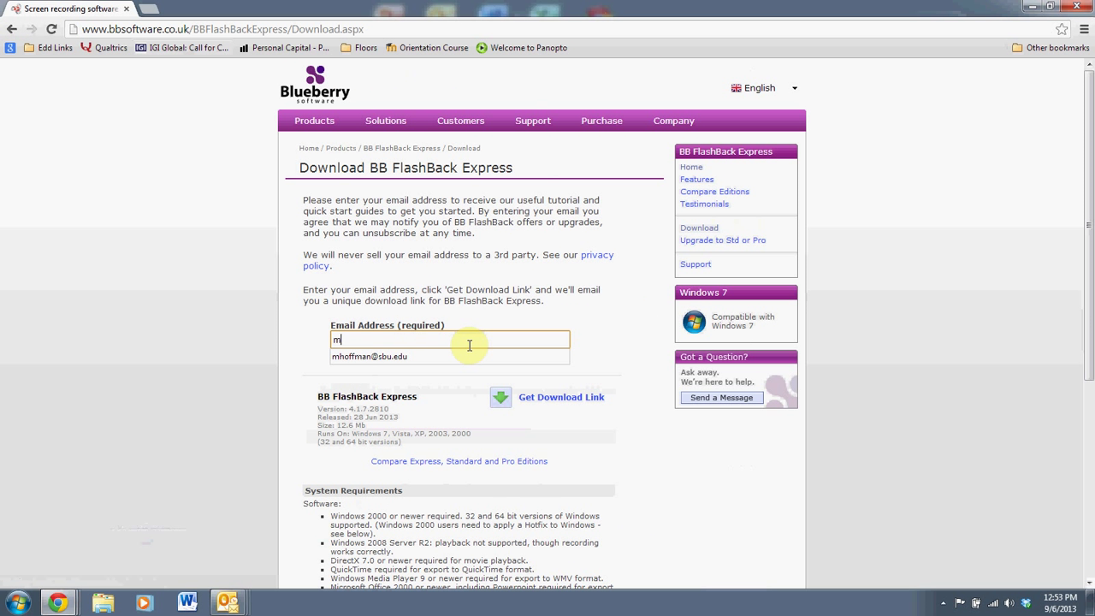
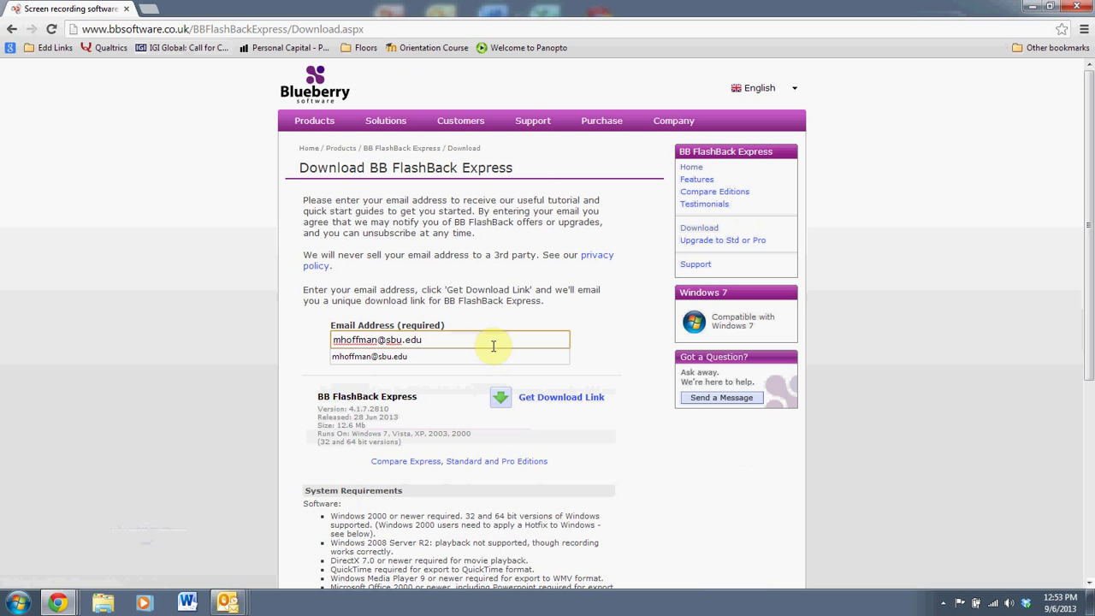
{"action": "key", "text": "Return"}
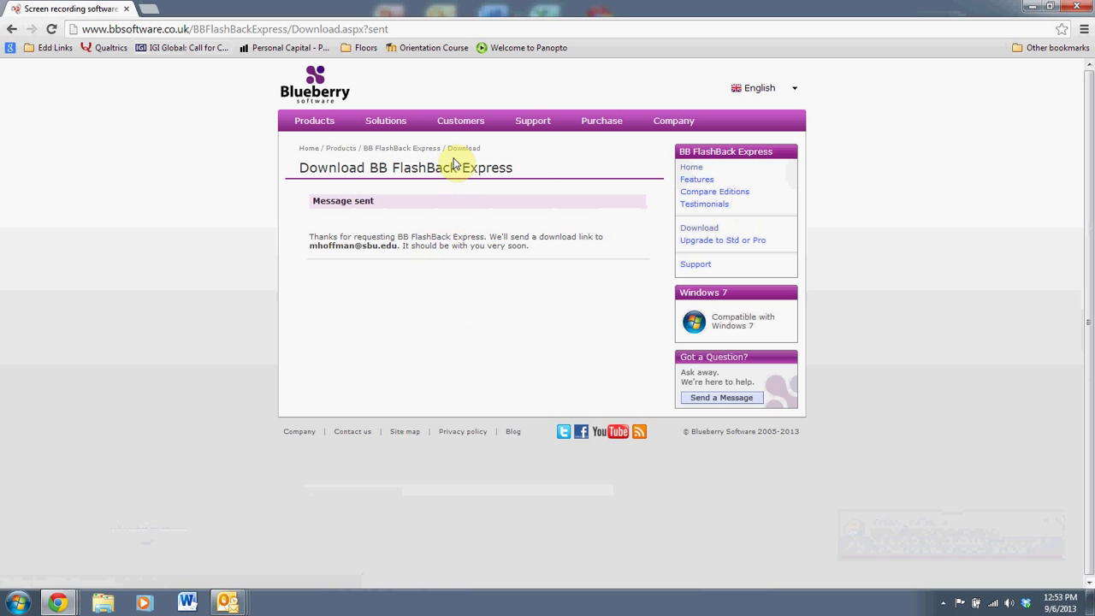
{"action": "left_click_drag", "start_coordinate": [422, 166], "coordinate": [420, 185]}
{"action": "left_click", "coordinate": [426, 167]}
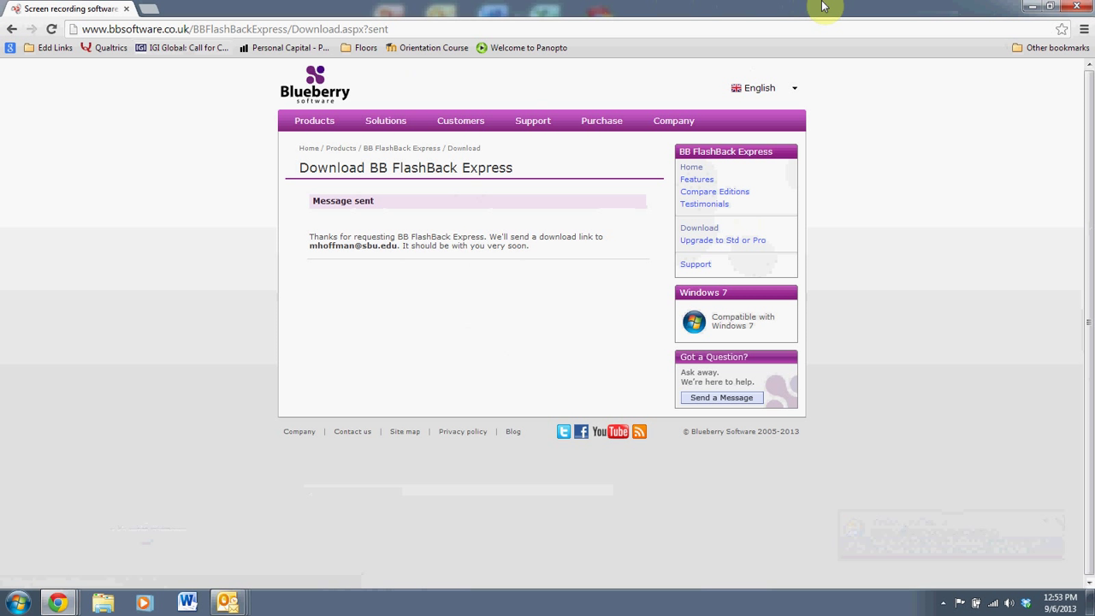
Minimize Chrome and move the BB FlashBack Express Recorder shortcut beside the BlueBerry folder.
{"action": "left_click", "coordinate": [1031, 7]}
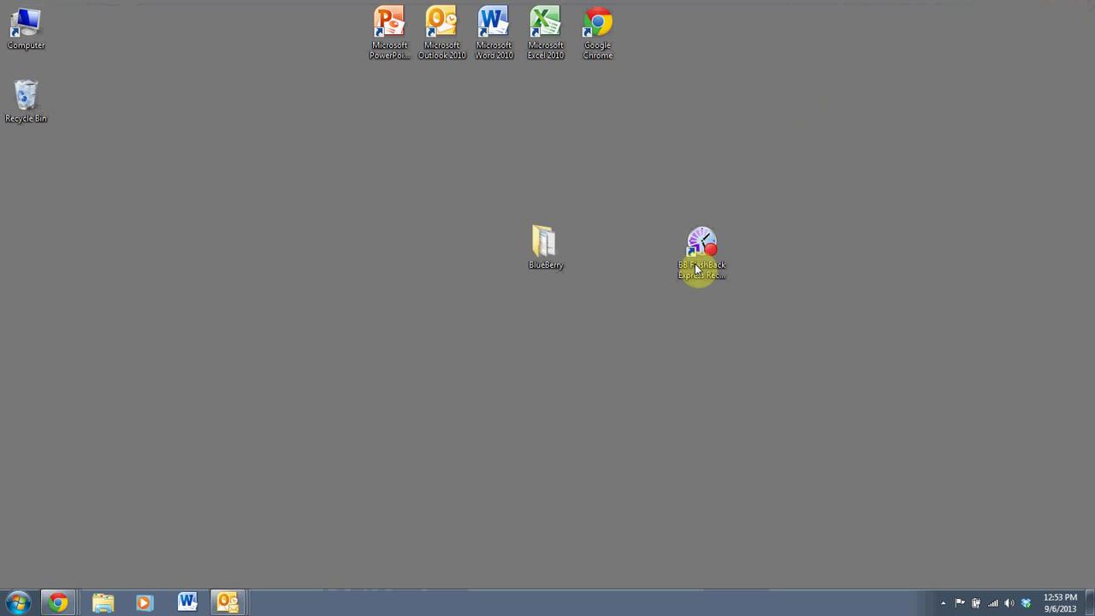
{"action": "left_click_drag", "start_coordinate": [716, 262], "coordinate": [615, 264]}
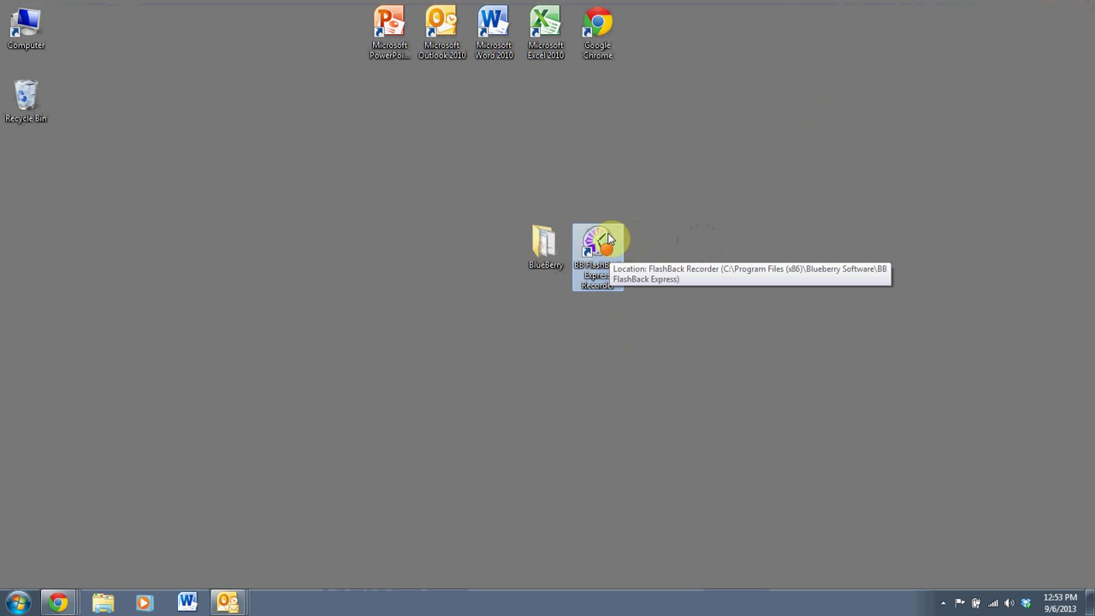
{"action": "left_click", "coordinate": [568, 200]}
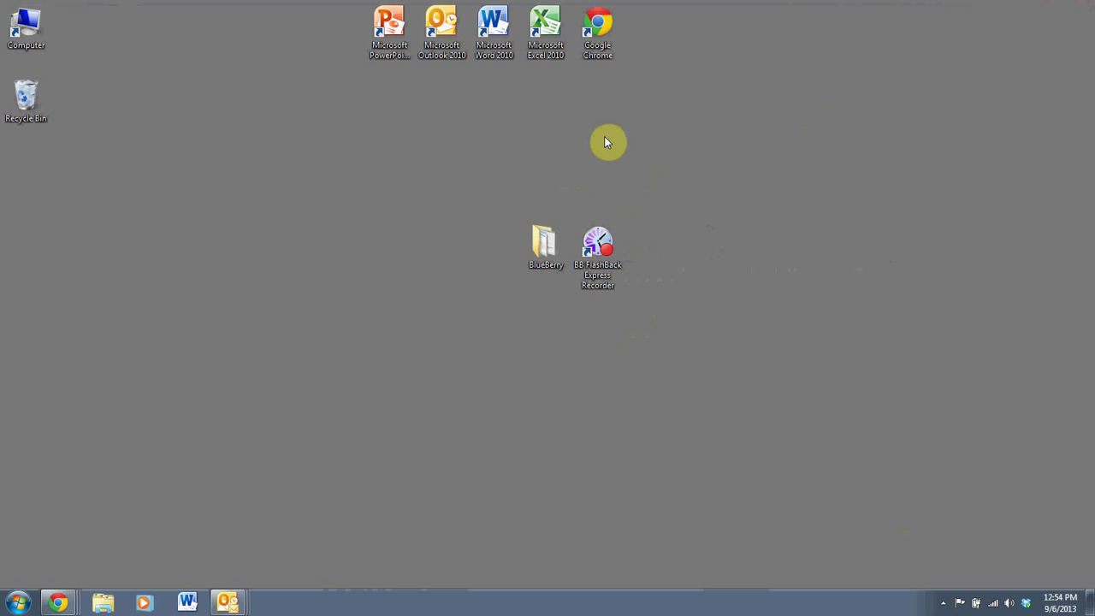
{"action": "left_click", "coordinate": [549, 246]}
Open Blueberry Start in Paint, circle 'Record your screen', and close it without saving.
{"action": "double_click", "coordinate": [552, 248]}
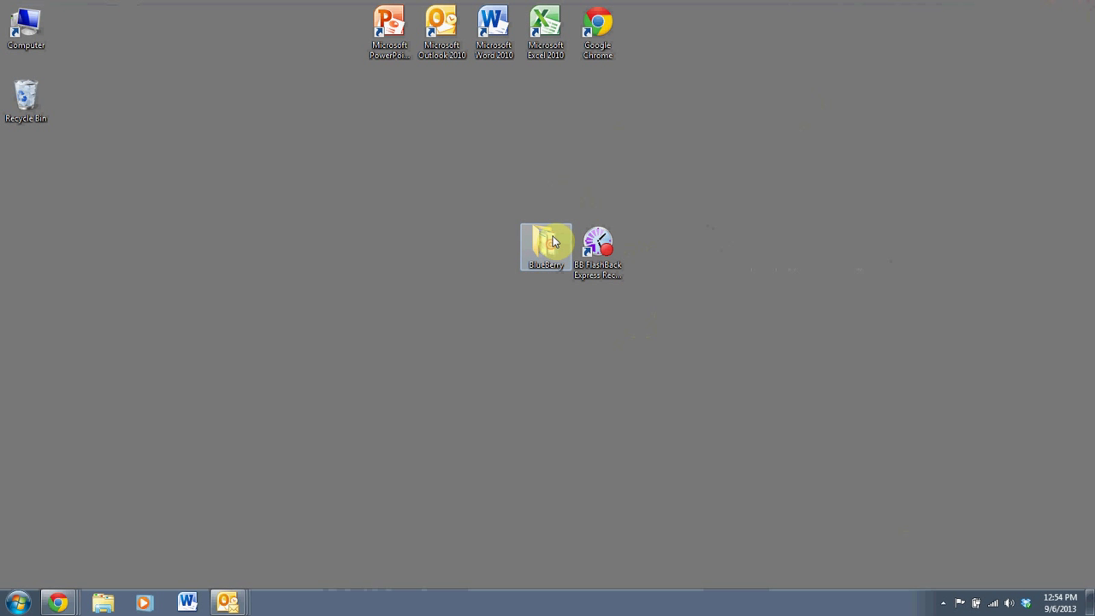
{"action": "left_click_drag", "start_coordinate": [557, 71], "coordinate": [520, 119]}
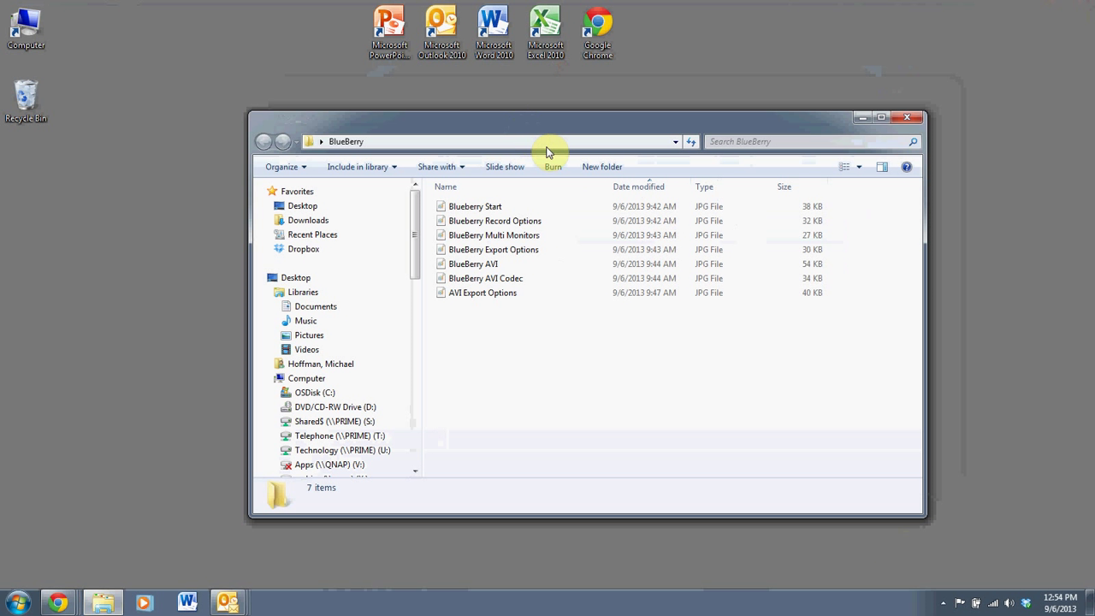
{"action": "double_click", "coordinate": [494, 206]}
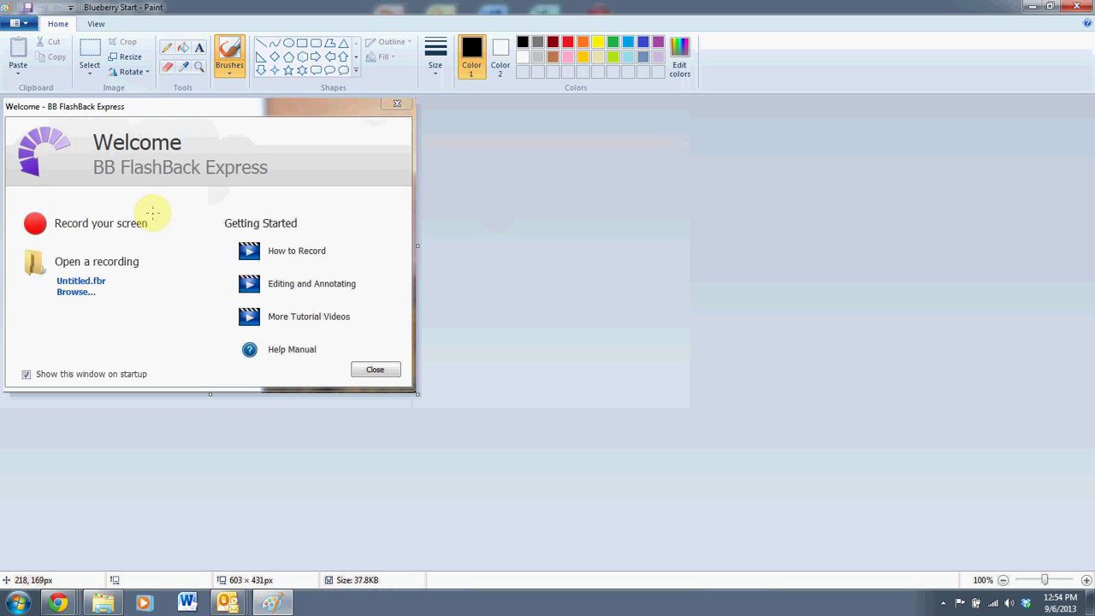
{"action": "mouse_move", "coordinate": [171, 209]}
{"action": "left_mouse_down"}
{"action": "mouse_move", "coordinate": [43, 189]}
{"action": "mouse_move", "coordinate": [21, 210]}
{"action": "mouse_move", "coordinate": [24, 239]}
{"action": "mouse_move", "coordinate": [68, 248]}
{"action": "mouse_move", "coordinate": [131, 245]}
{"action": "mouse_move", "coordinate": [169, 228]}
{"action": "mouse_move", "coordinate": [152, 205]}
{"action": "left_mouse_up"}
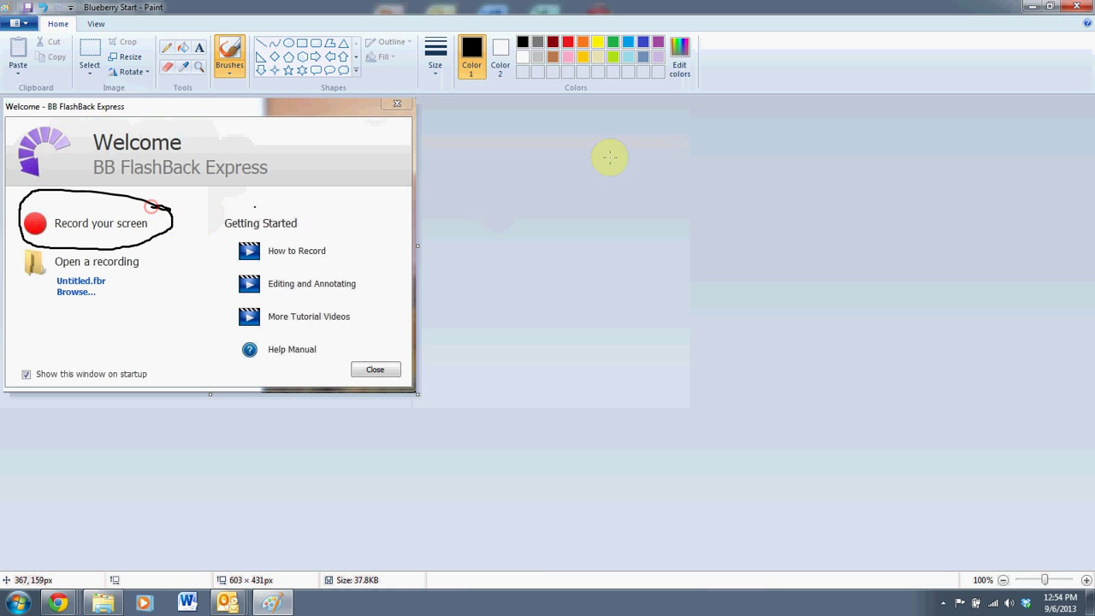
{"action": "left_click", "coordinate": [1076, 7]}
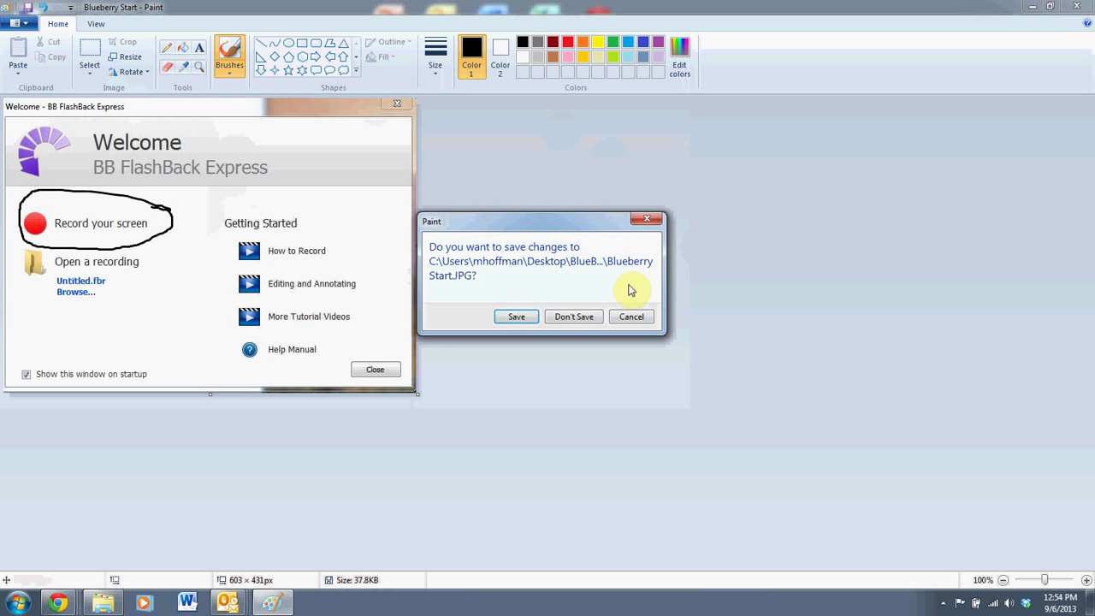
{"action": "left_click", "coordinate": [586, 316]}
{"action": "left_click", "coordinate": [485, 222]}
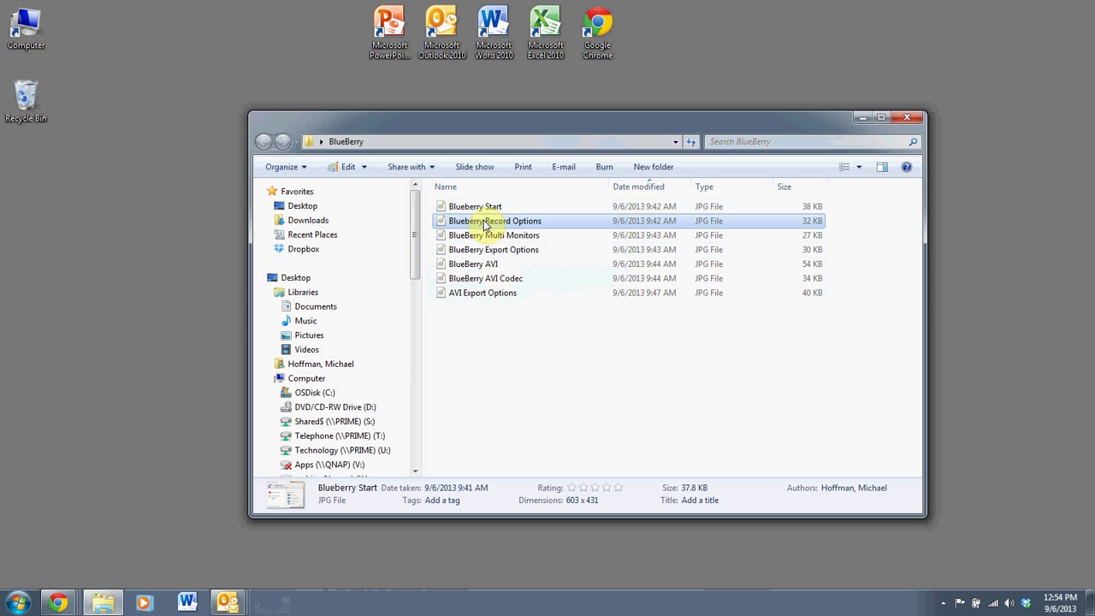
Mark up Blueberry Record Options around Fullscreen mode, Record Webcam and the red record button, then discard.
{"action": "double_click", "coordinate": [485, 222]}
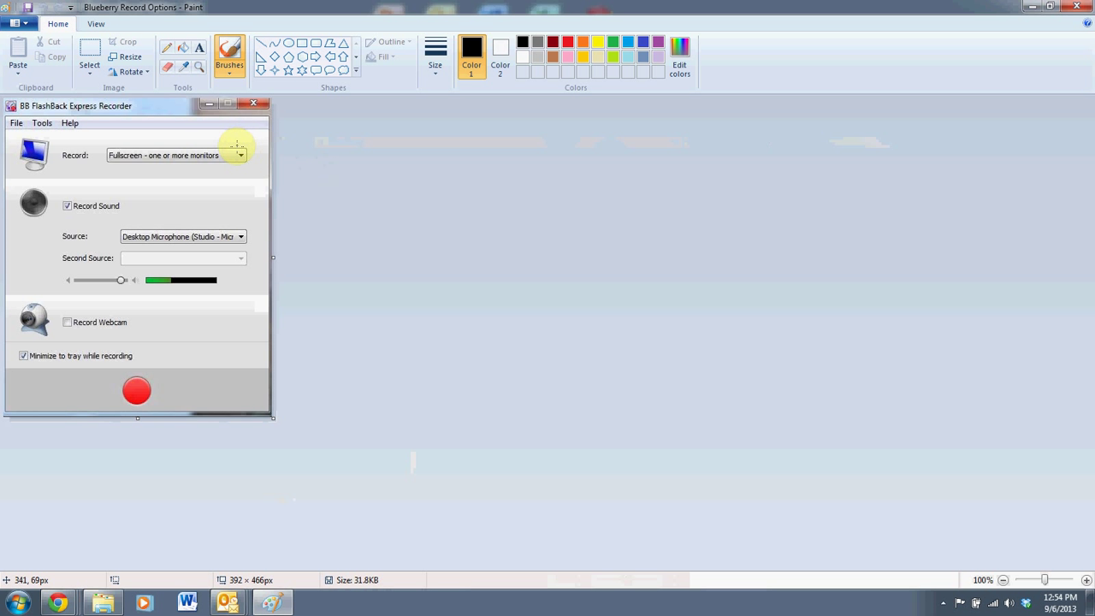
{"action": "mouse_move", "coordinate": [236, 144]}
{"action": "left_mouse_down"}
{"action": "mouse_move", "coordinate": [111, 135]}
{"action": "mouse_move", "coordinate": [103, 167]}
{"action": "mouse_move", "coordinate": [248, 175]}
{"action": "mouse_move", "coordinate": [261, 152]}
{"action": "mouse_move", "coordinate": [224, 135]}
{"action": "left_mouse_up"}
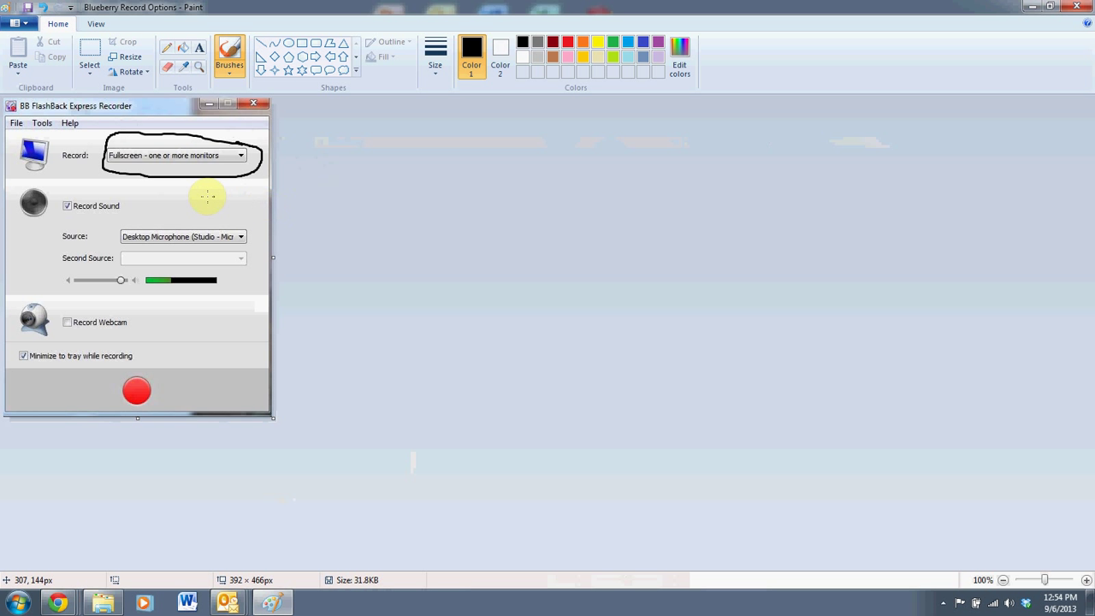
{"action": "mouse_move", "coordinate": [188, 202]}
{"action": "left_mouse_down"}
{"action": "mouse_move", "coordinate": [67, 198]}
{"action": "mouse_move", "coordinate": [52, 213]}
{"action": "mouse_move", "coordinate": [60, 250]}
{"action": "mouse_move", "coordinate": [197, 286]}
{"action": "mouse_move", "coordinate": [238, 261]}
{"action": "mouse_move", "coordinate": [221, 199]}
{"action": "mouse_move", "coordinate": [162, 196]}
{"action": "left_mouse_up"}
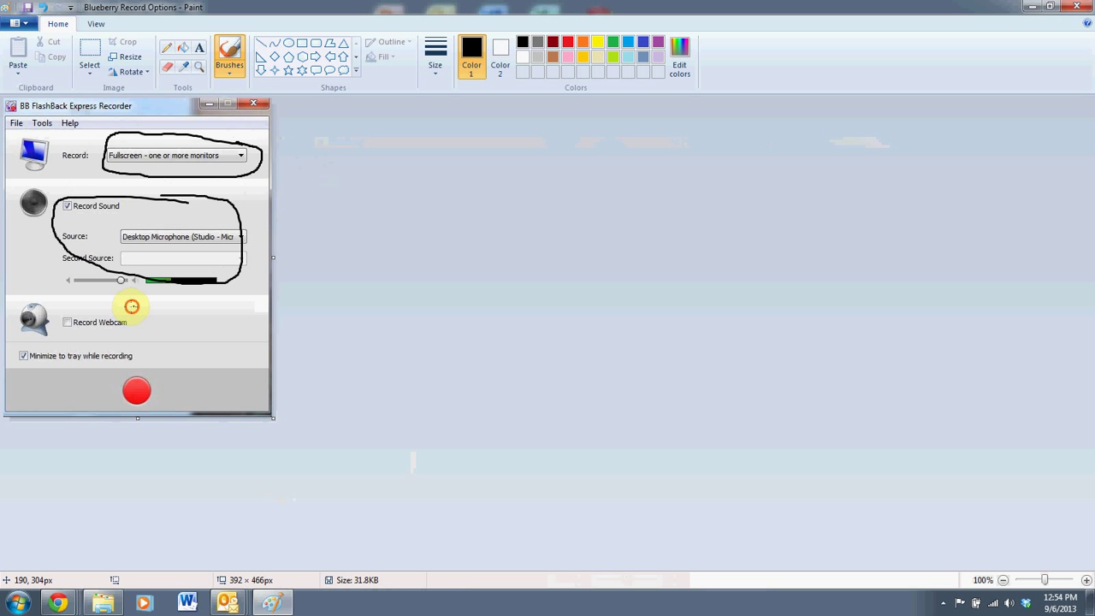
{"action": "mouse_move", "coordinate": [132, 305]}
{"action": "left_mouse_down"}
{"action": "mouse_move", "coordinate": [62, 306]}
{"action": "mouse_move", "coordinate": [66, 336]}
{"action": "mouse_move", "coordinate": [119, 337]}
{"action": "mouse_move", "coordinate": [148, 318]}
{"action": "mouse_move", "coordinate": [104, 305]}
{"action": "left_mouse_up"}
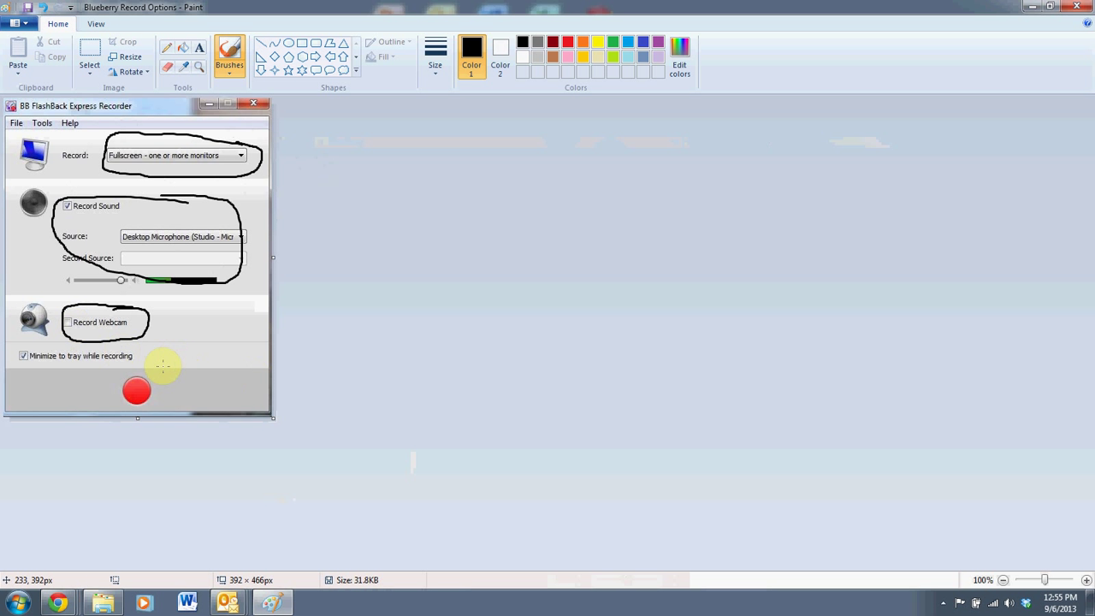
{"action": "mouse_move", "coordinate": [163, 366]}
{"action": "left_mouse_down"}
{"action": "mouse_move", "coordinate": [114, 384]}
{"action": "mouse_move", "coordinate": [182, 418]}
{"action": "mouse_move", "coordinate": [167, 368]}
{"action": "left_mouse_up"}
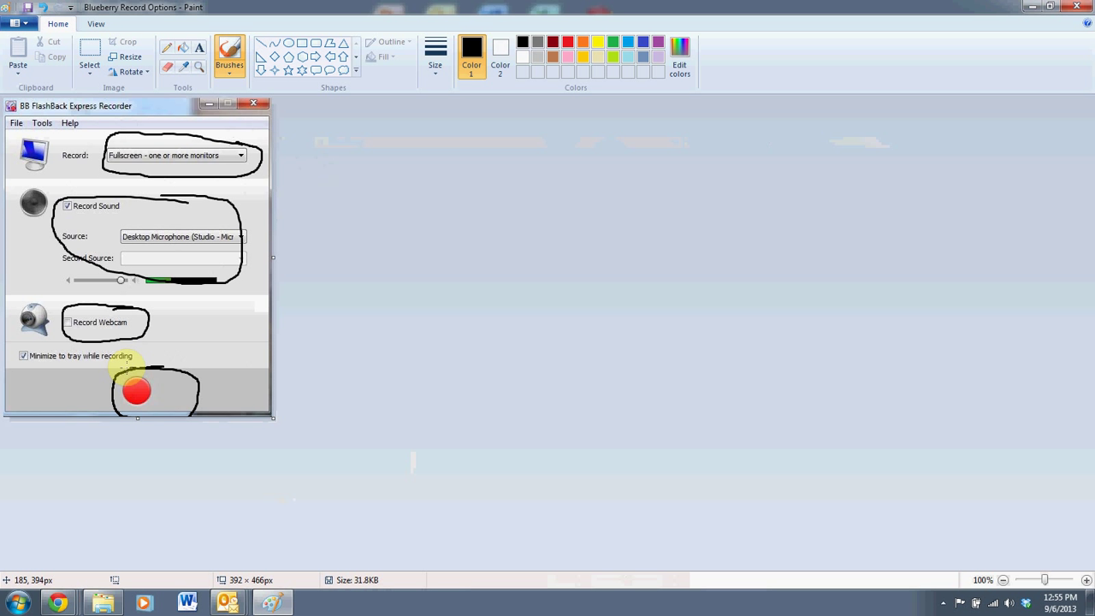
{"action": "left_click", "coordinate": [229, 371]}
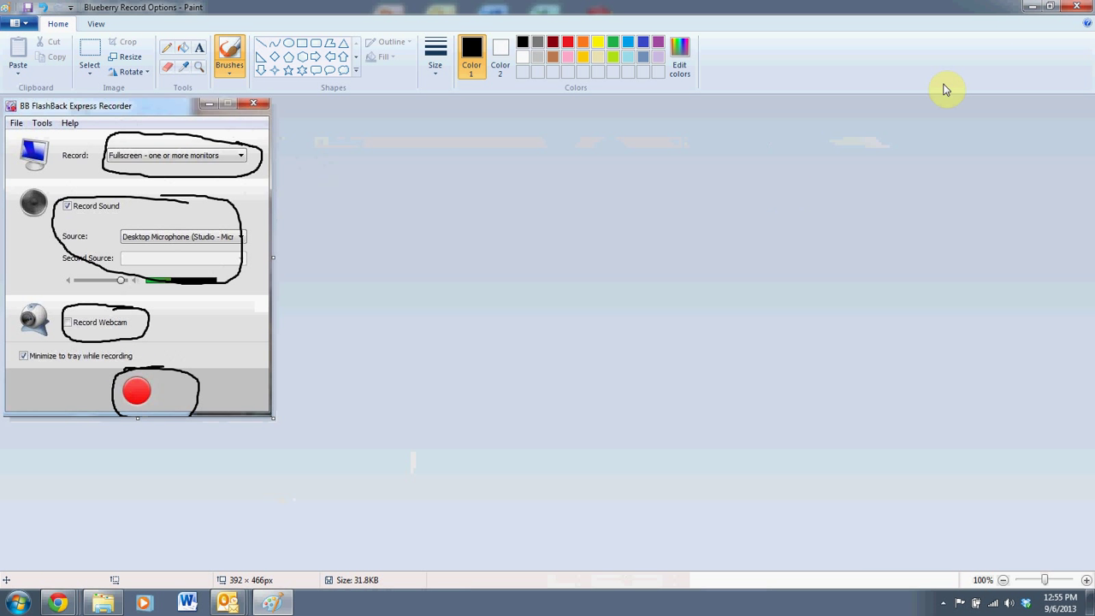
{"action": "left_click", "coordinate": [1075, 6]}
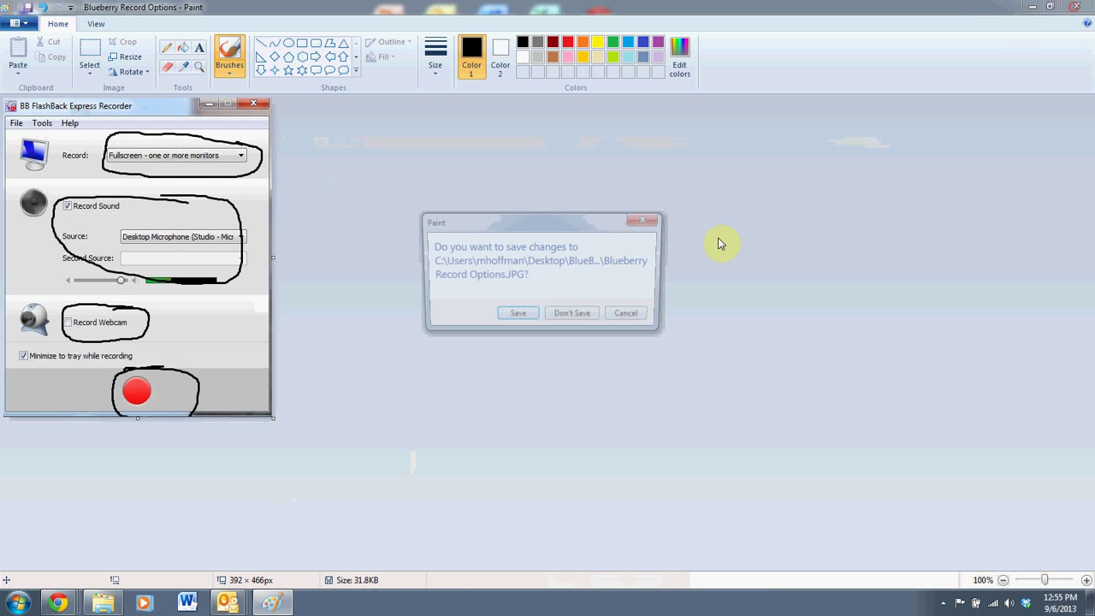
{"action": "left_click", "coordinate": [575, 314]}
Circle the monitor list and Record button on BlueBerry Multi Monitors, then close without saving.
{"action": "double_click", "coordinate": [513, 236]}
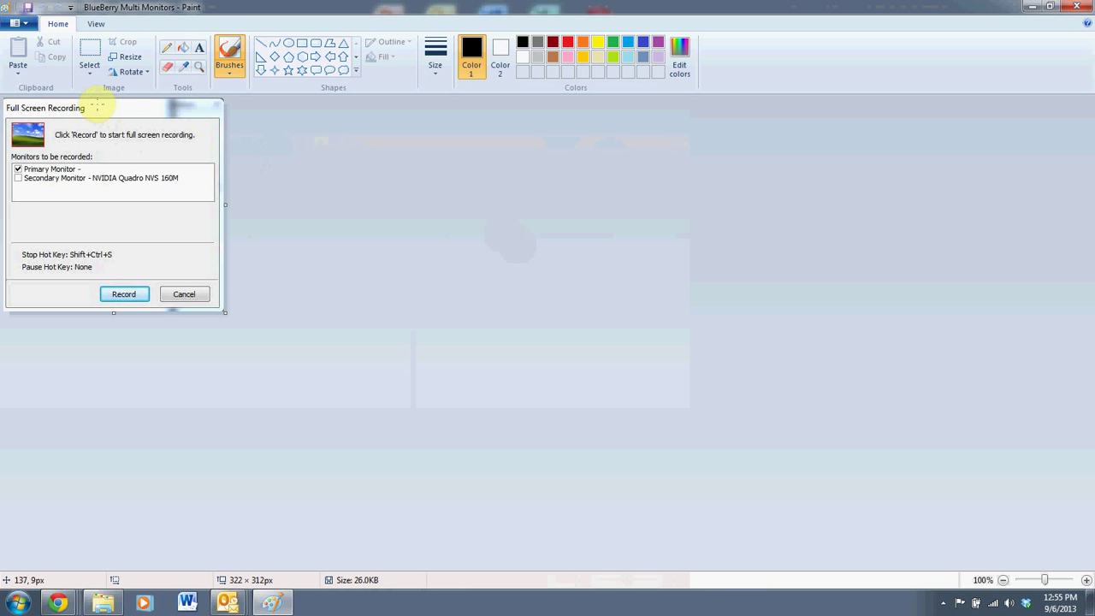
{"action": "mouse_move", "coordinate": [122, 154]}
{"action": "left_mouse_down"}
{"action": "mouse_move", "coordinate": [165, 154]}
{"action": "mouse_move", "coordinate": [20, 161]}
{"action": "mouse_move", "coordinate": [59, 213]}
{"action": "mouse_move", "coordinate": [195, 208]}
{"action": "mouse_move", "coordinate": [181, 160]}
{"action": "left_mouse_up"}
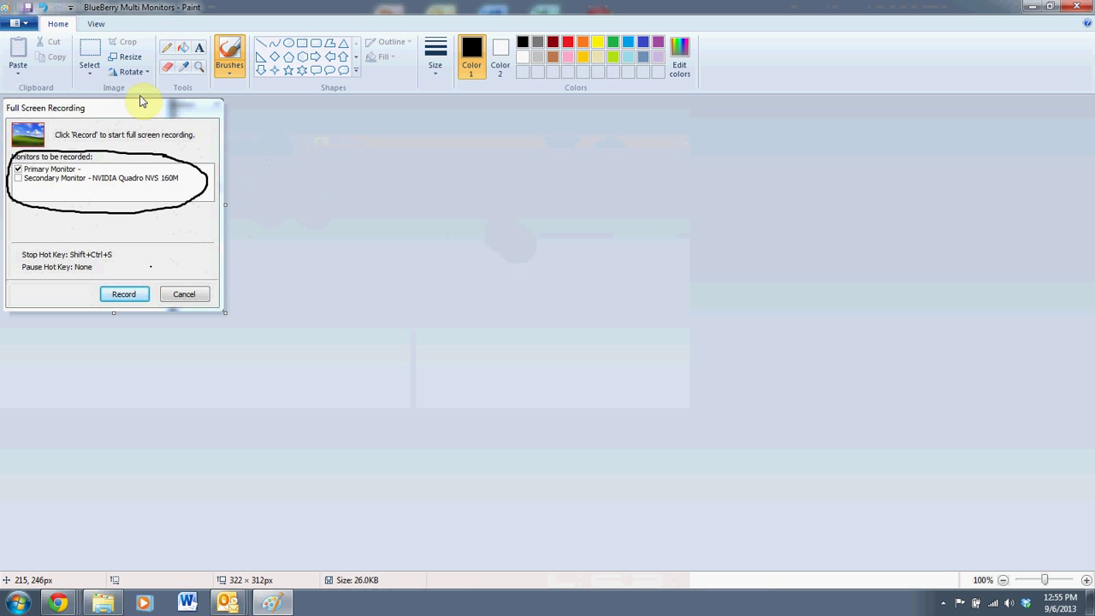
{"action": "mouse_move", "coordinate": [128, 283]}
{"action": "left_mouse_down"}
{"action": "mouse_move", "coordinate": [101, 328]}
{"action": "mouse_move", "coordinate": [161, 332]}
{"action": "mouse_move", "coordinate": [131, 253]}
{"action": "mouse_move", "coordinate": [105, 273]}
{"action": "left_mouse_up"}
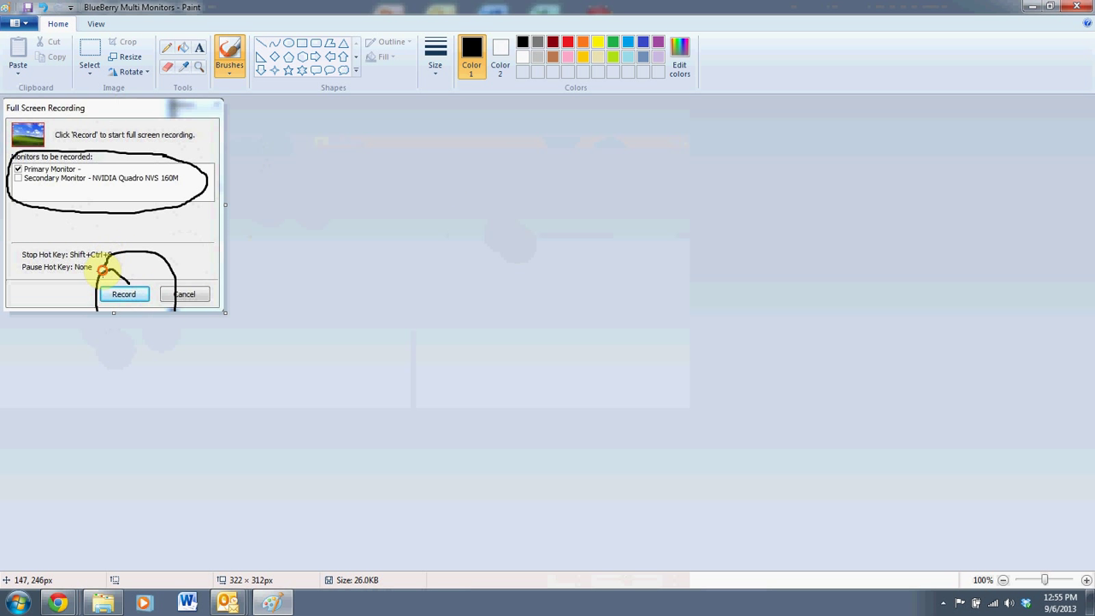
{"action": "left_click", "coordinate": [1074, 7]}
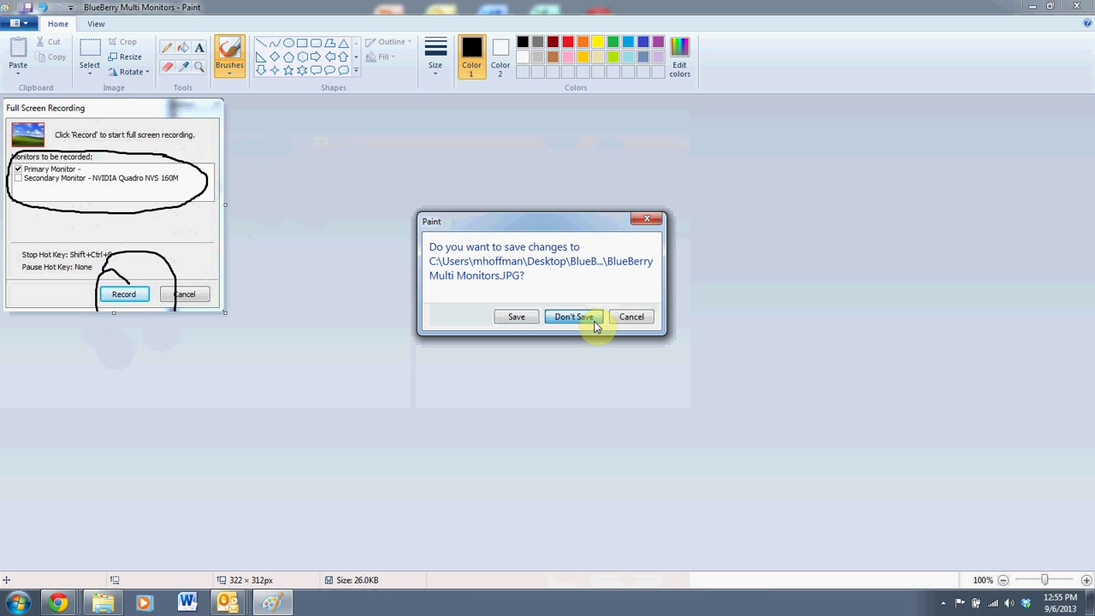
{"action": "left_click", "coordinate": [573, 316]}
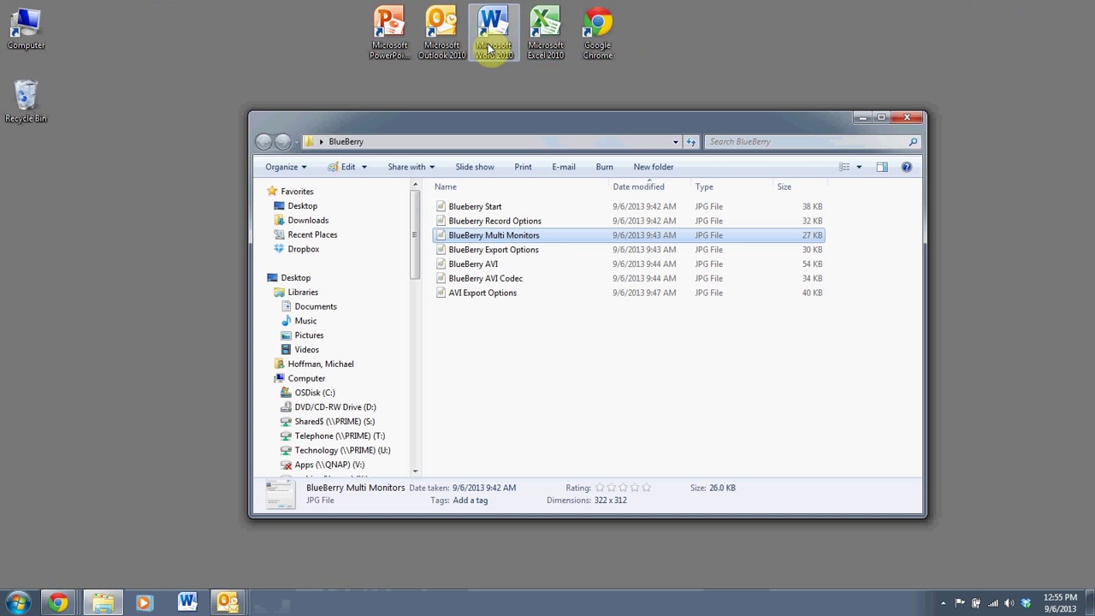
Launch Excel with a blank workbook and enter 12 in cells B2 through B5.
{"action": "double_click", "coordinate": [536, 45]}
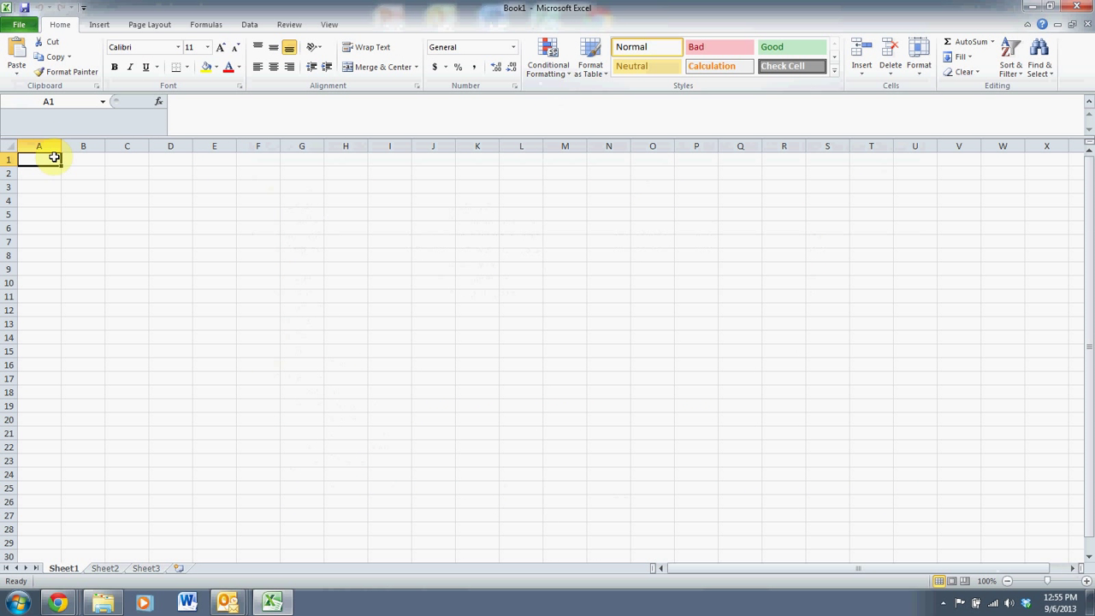
{"action": "key", "text": "Down"}
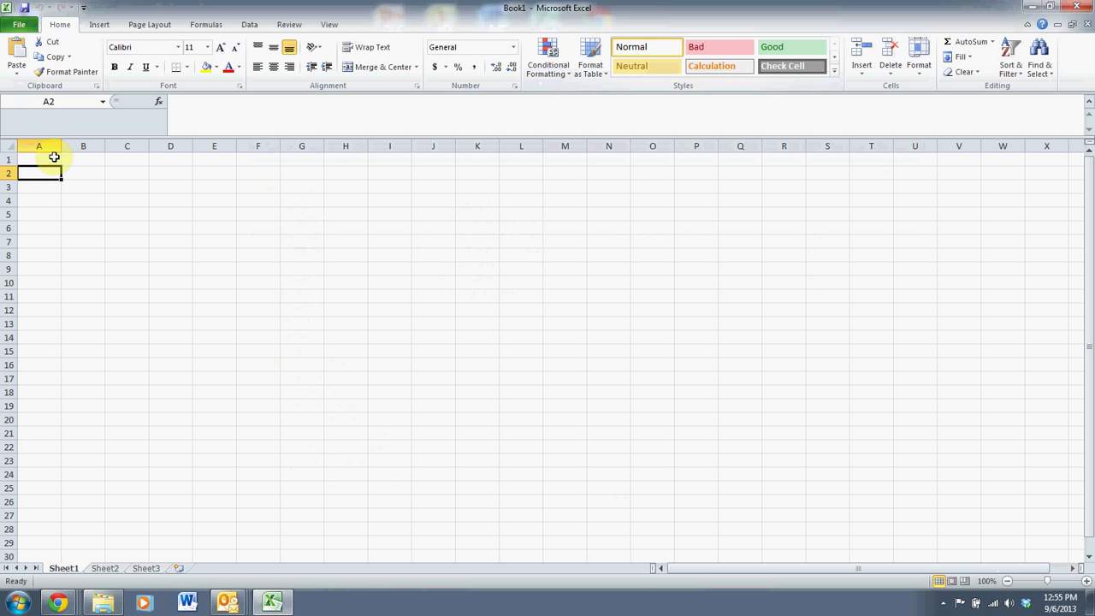
{"action": "key", "text": "Right"}
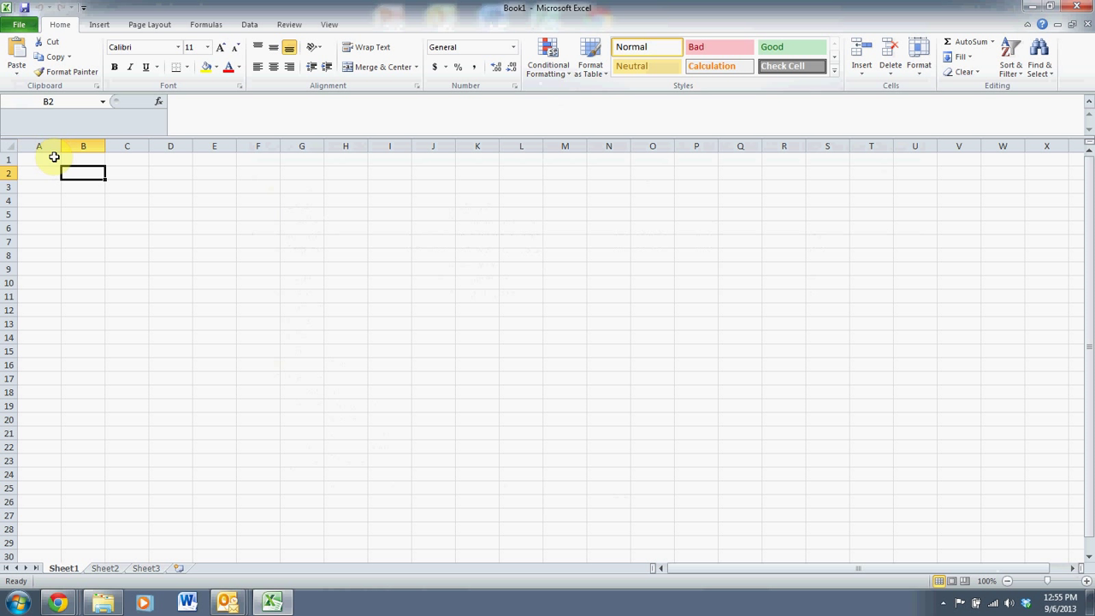
{"action": "type", "text": "12"}
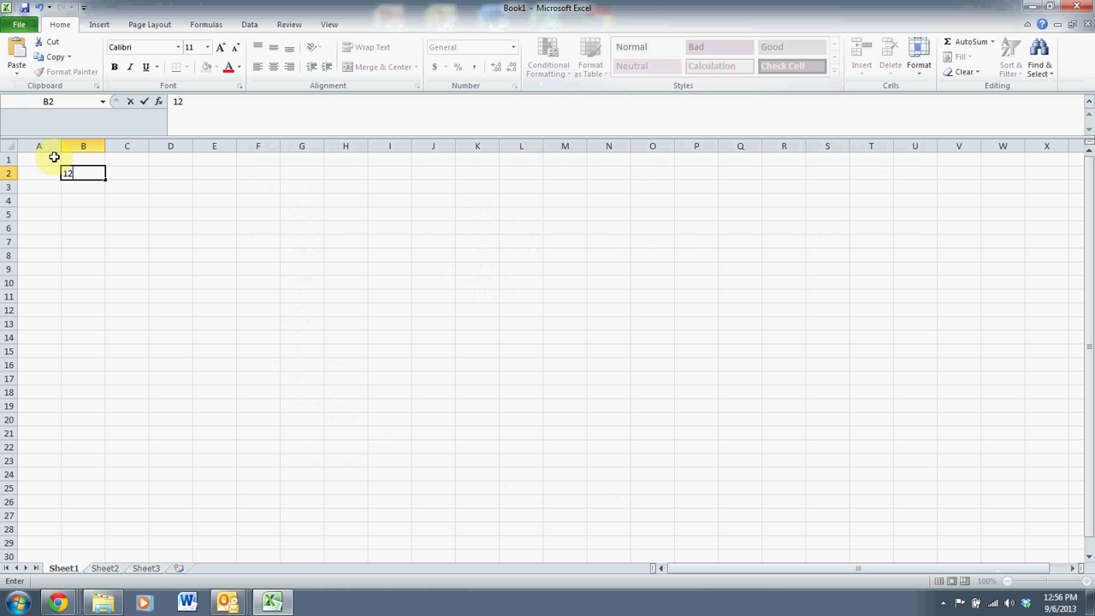
{"action": "key", "text": "Return"}
{"action": "type", "text": "12"}
{"action": "key", "text": "Return"}
{"action": "type", "text": "12"}
{"action": "key", "text": "Return"}
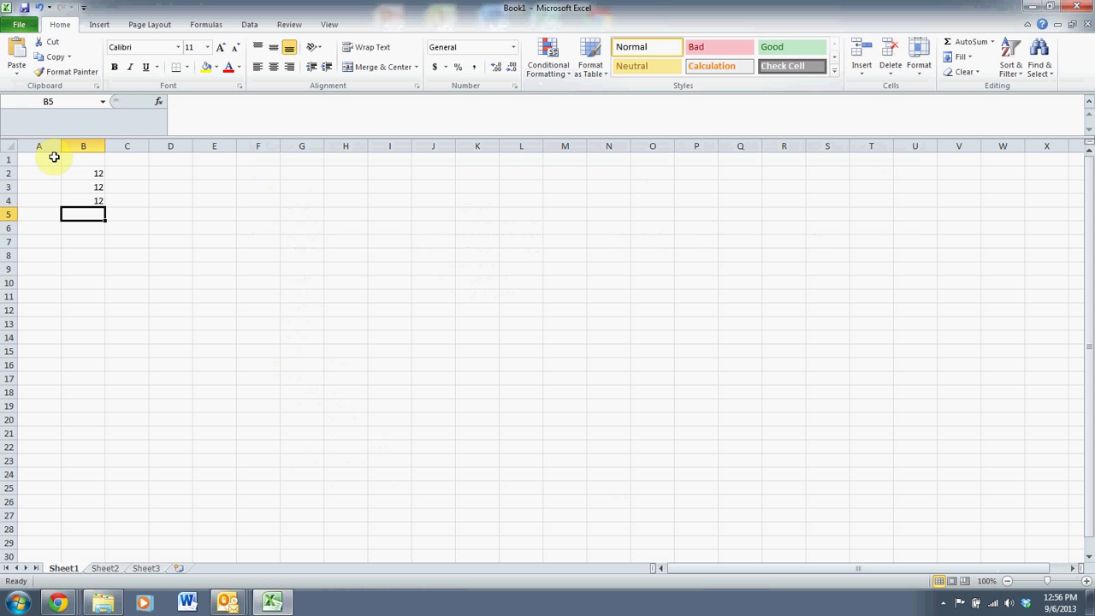
{"action": "type", "text": "12"}
{"action": "key", "text": "Return"}
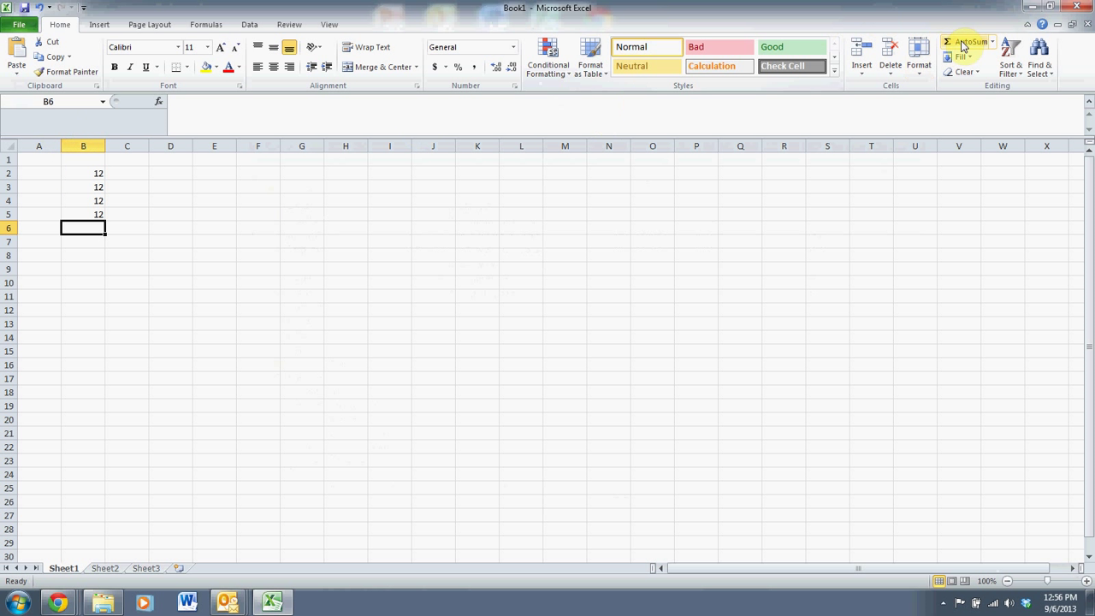
AutoSum B6 to total the four values as 48, then close the workbook.
{"action": "left_click", "coordinate": [962, 44]}
{"action": "key", "text": "Return"}
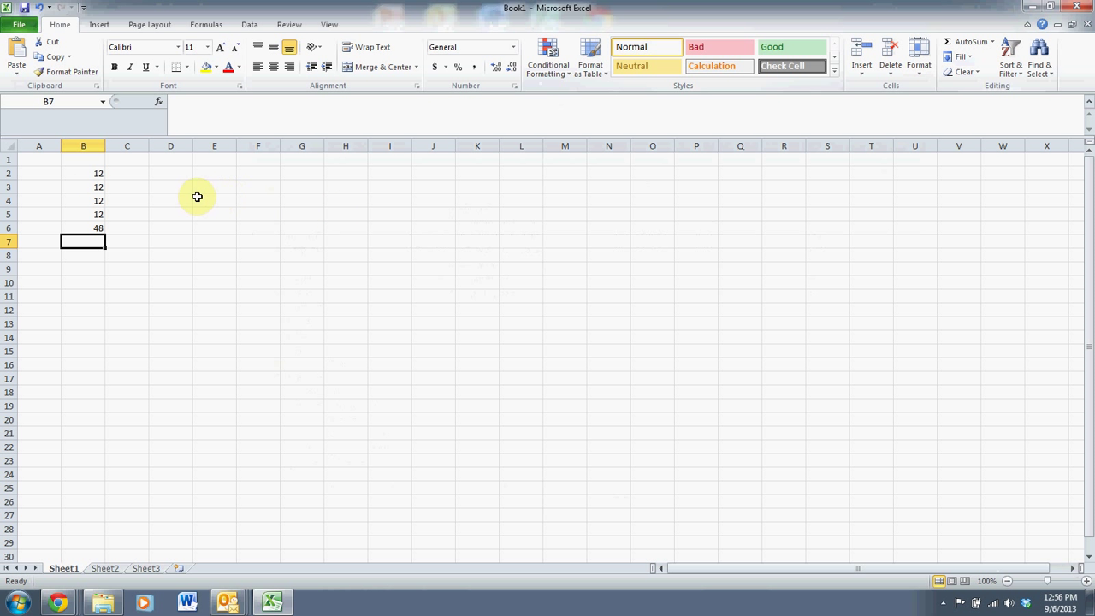
{"action": "left_click", "coordinate": [197, 202]}
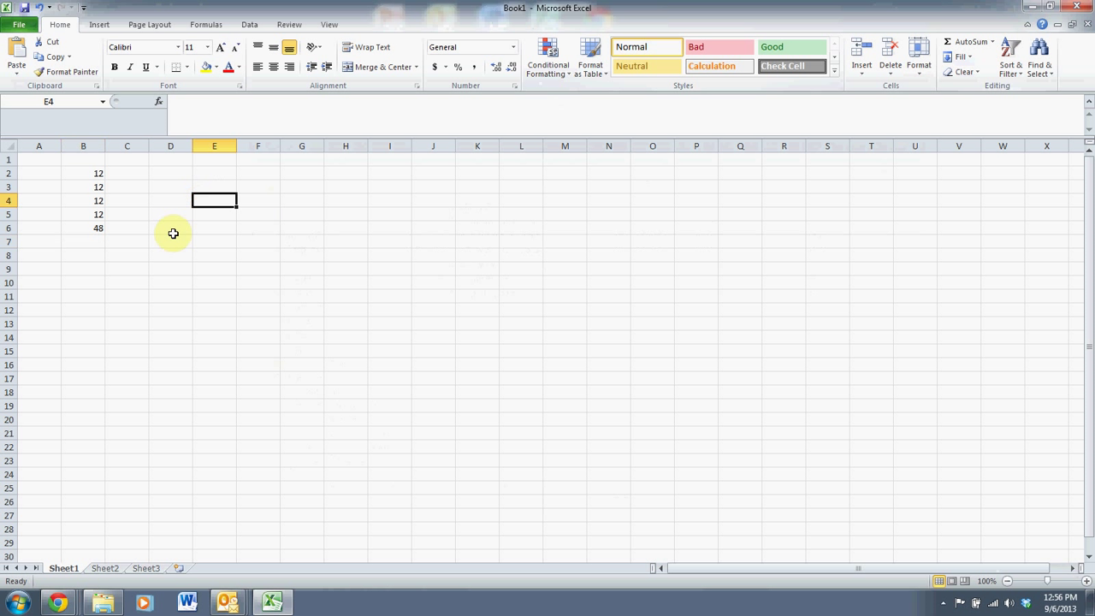
{"action": "left_click_drag", "start_coordinate": [346, 186], "coordinate": [252, 287]}
{"action": "left_click", "coordinate": [252, 285]}
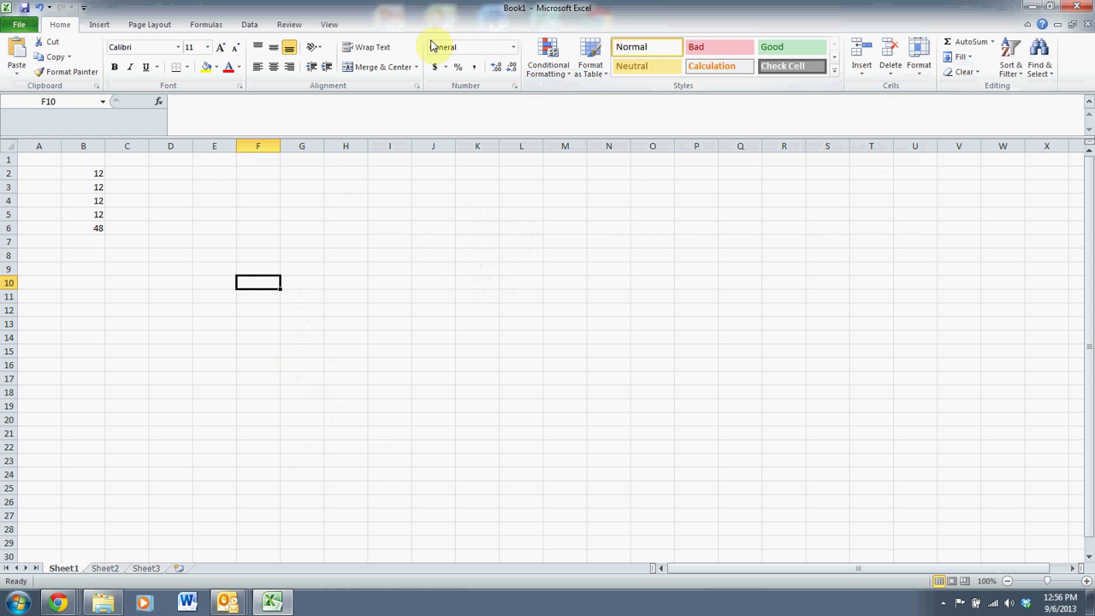
{"action": "left_click", "coordinate": [1071, 6]}
Discard the Excel workbook unsaved and select the BlueBerry AVI Codec image.
{"action": "left_click", "coordinate": [555, 315]}
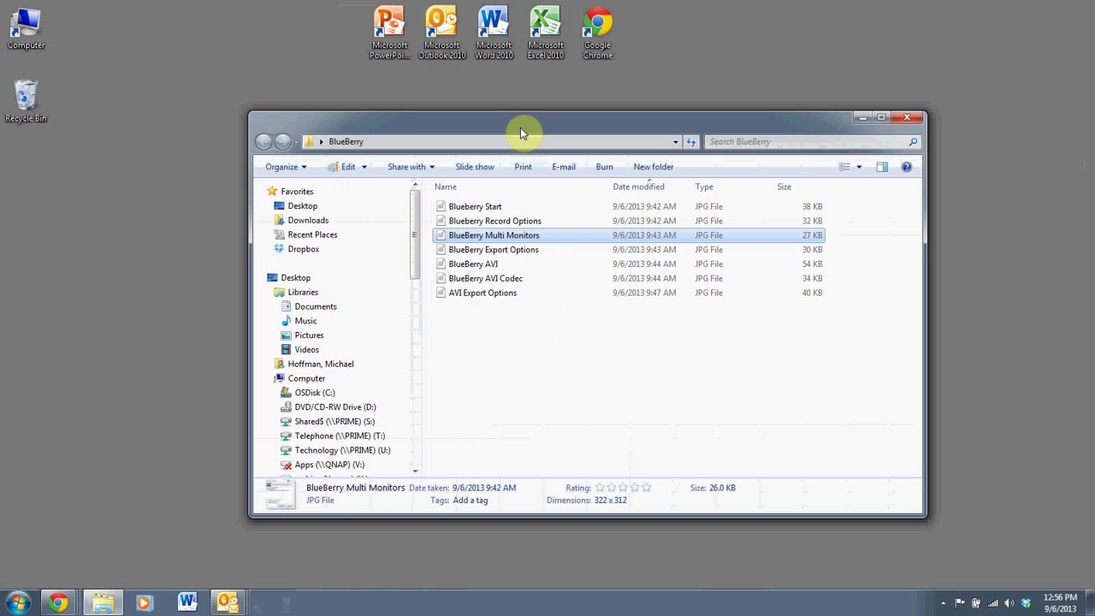
{"action": "left_click_drag", "start_coordinate": [520, 128], "coordinate": [402, 78]}
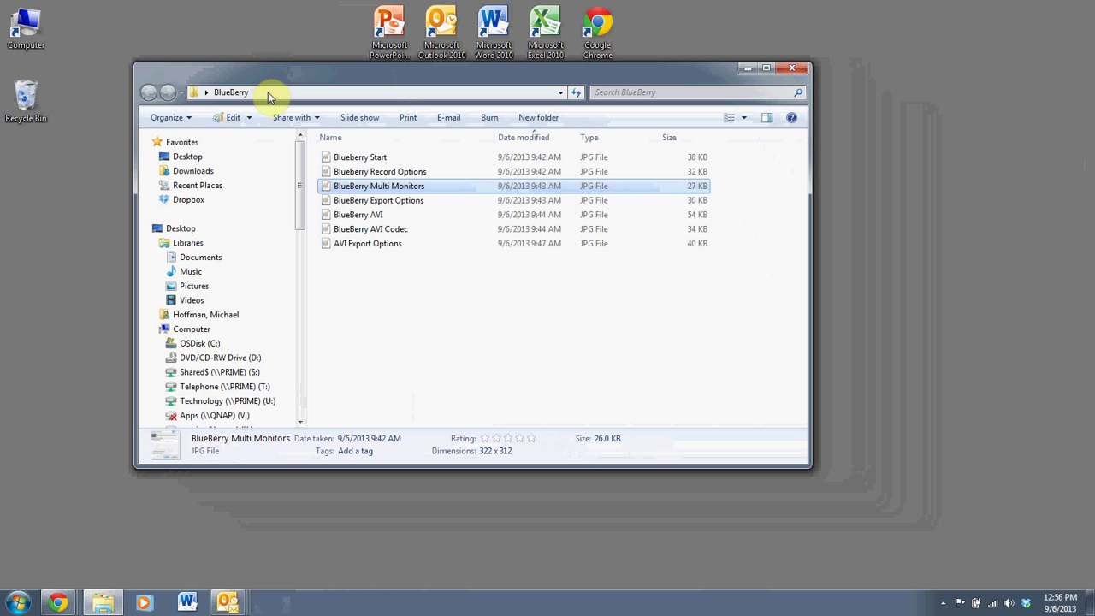
{"action": "left_click", "coordinate": [380, 232]}
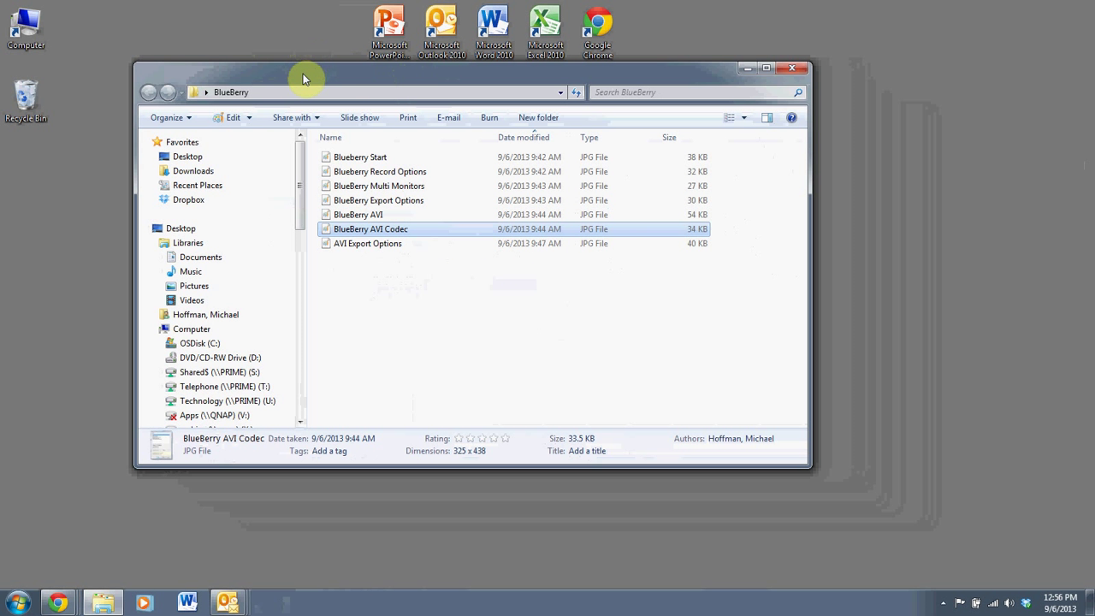
Reposition the BlueBerry folder window around the desktop.
{"action": "left_click_drag", "start_coordinate": [304, 79], "coordinate": [420, 356]}
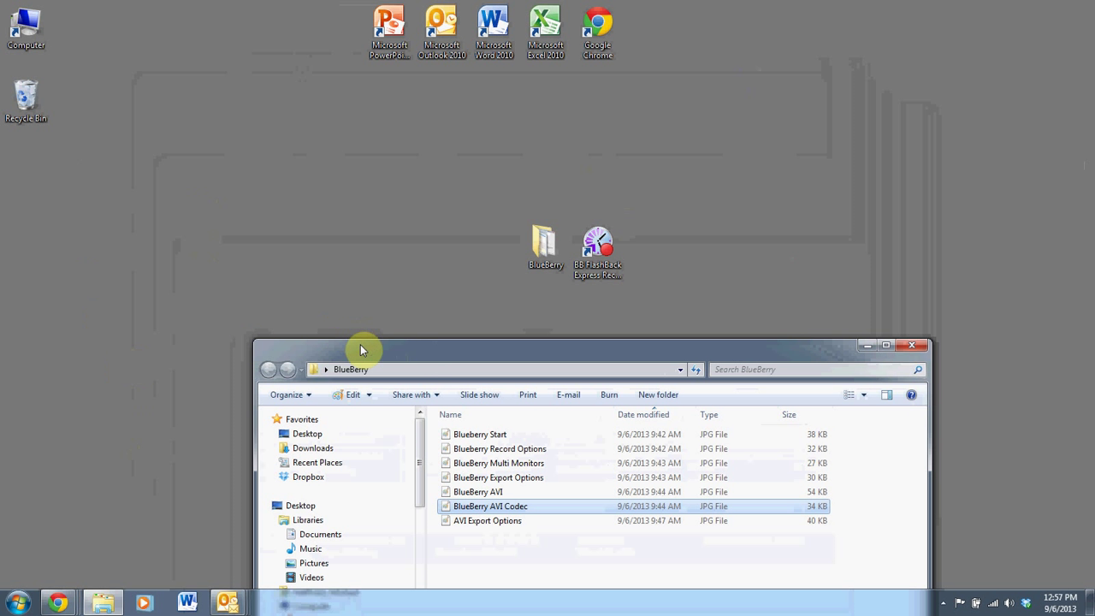
{"action": "left_click_drag", "start_coordinate": [360, 345], "coordinate": [356, 296]}
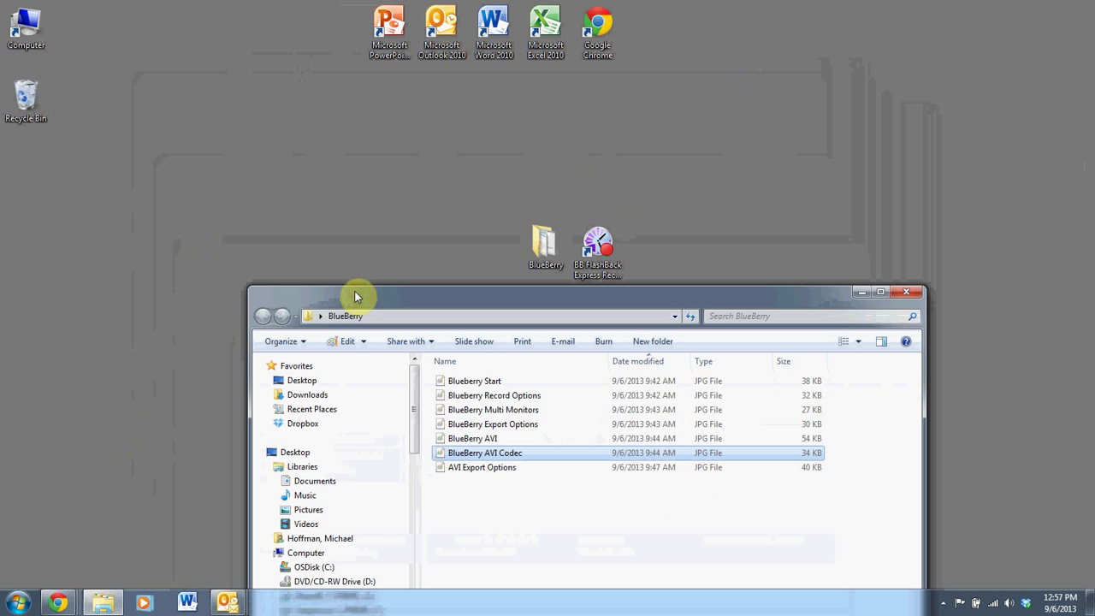
{"action": "left_click_drag", "start_coordinate": [379, 298], "coordinate": [312, 132]}
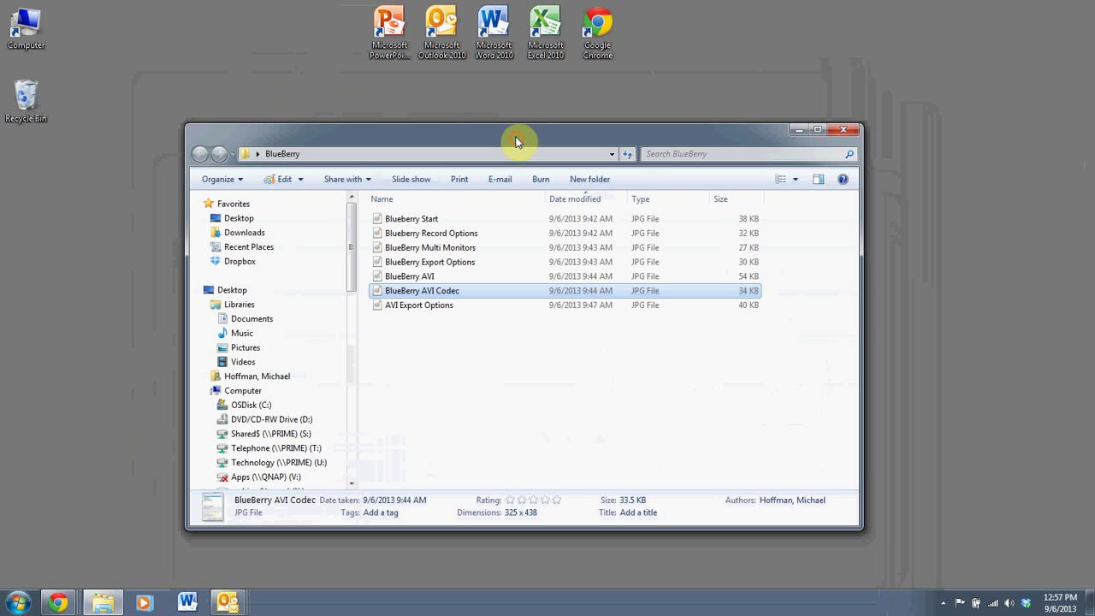
{"action": "left_click_drag", "start_coordinate": [516, 141], "coordinate": [490, 105]}
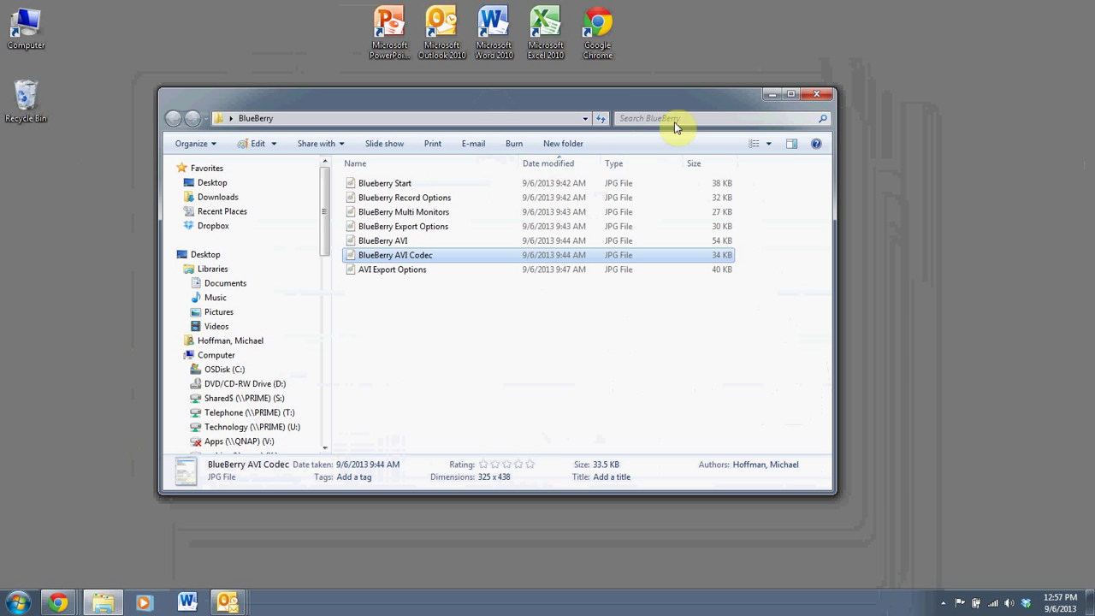
Bring up the BB FlashBack tray icon's menu with pause, restart and stop recording options.
{"action": "left_click_drag", "start_coordinate": [656, 104], "coordinate": [594, 110]}
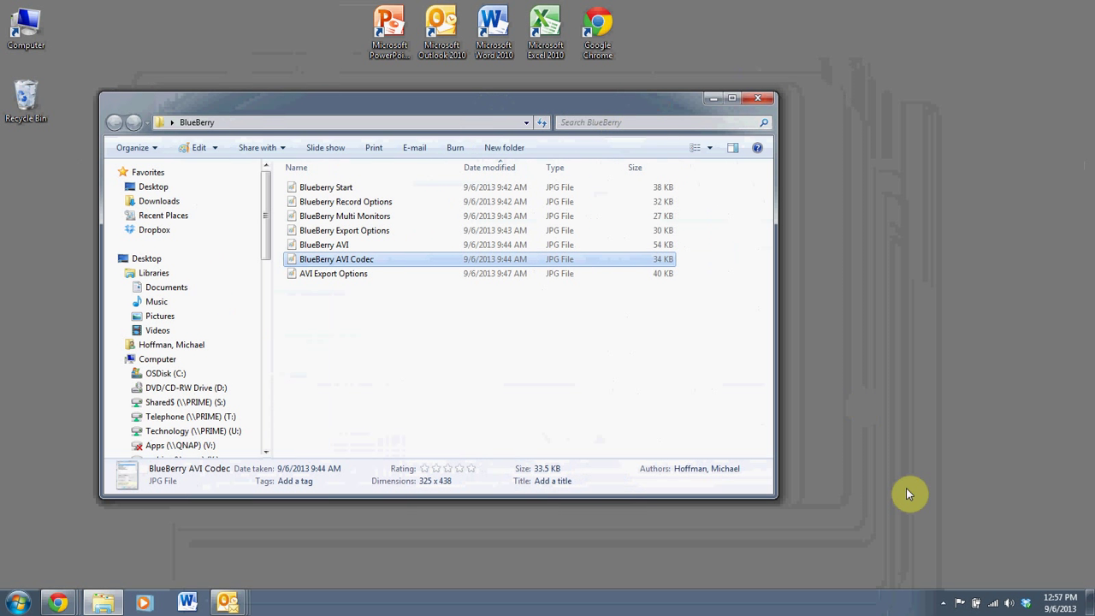
{"action": "left_click", "coordinate": [942, 604]}
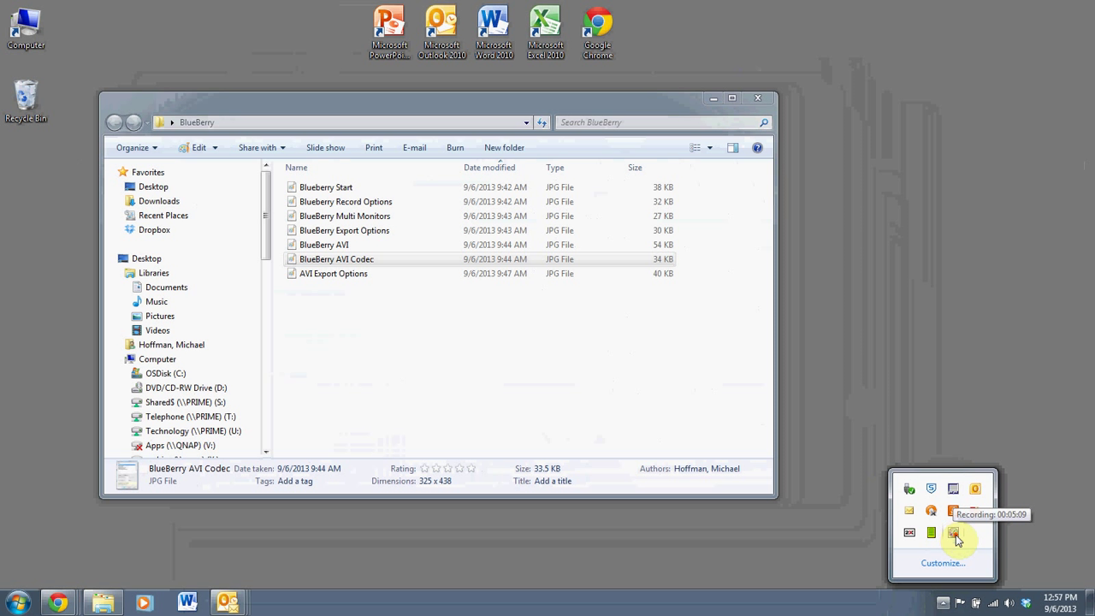
{"action": "right_click", "coordinate": [956, 534]}
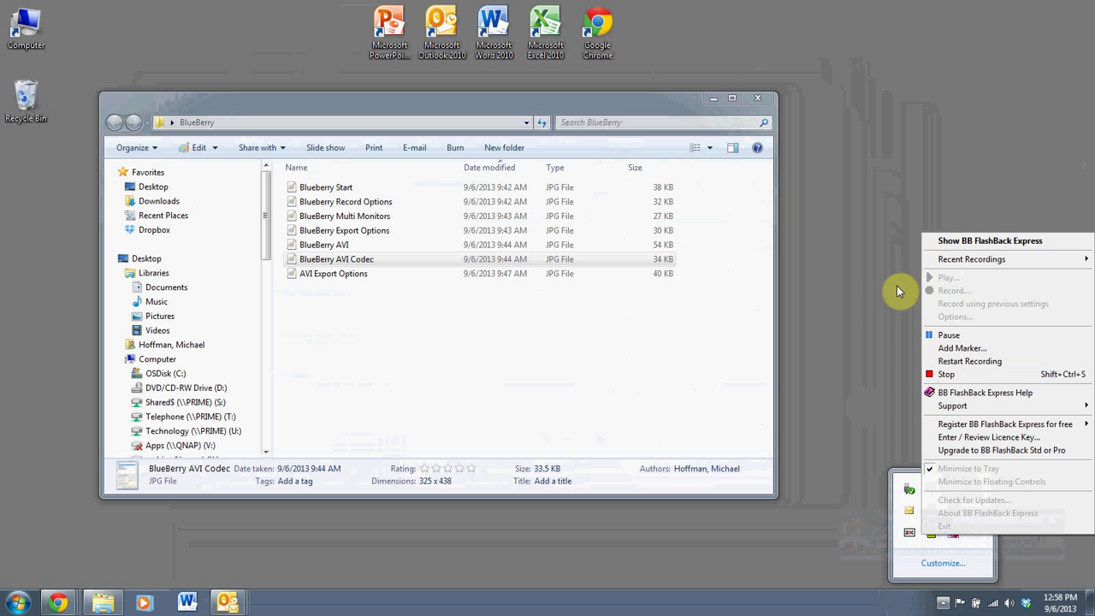
Circle the Export option on the BlueBerry Export Options screenshot and close Paint without saving.
{"action": "left_click", "coordinate": [816, 269]}
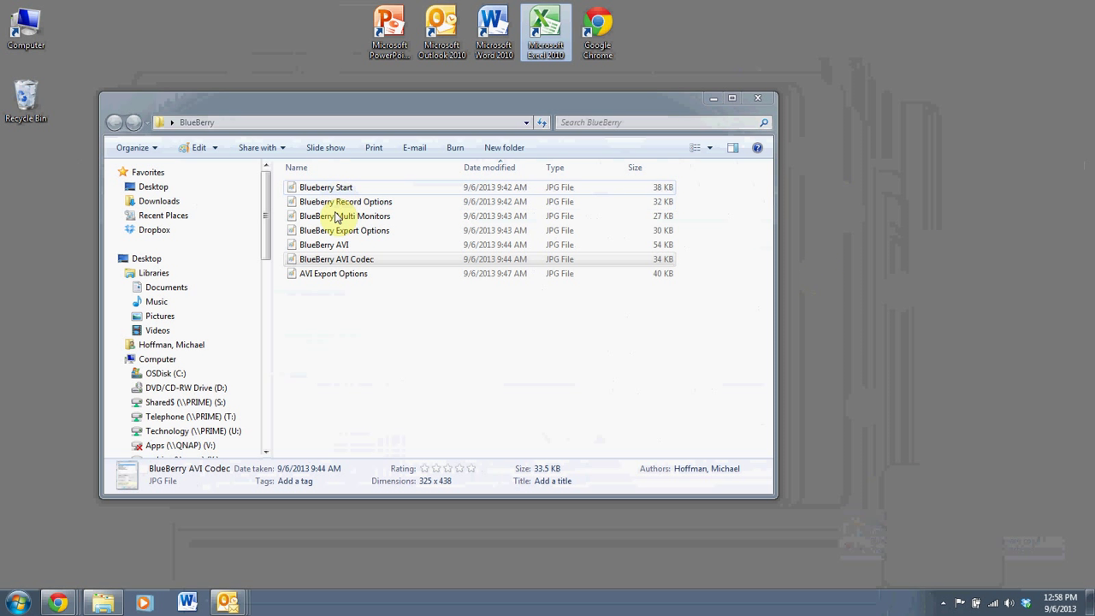
{"action": "left_click", "coordinate": [363, 235]}
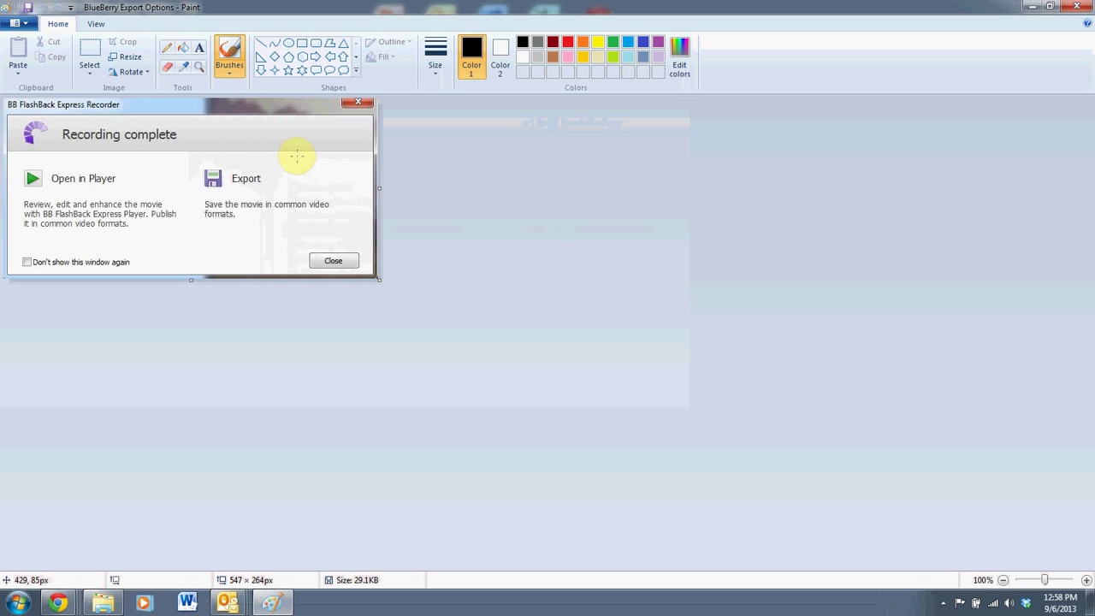
{"action": "mouse_move", "coordinate": [337, 146]}
{"action": "left_mouse_down"}
{"action": "mouse_move", "coordinate": [210, 164]}
{"action": "mouse_move", "coordinate": [256, 256]}
{"action": "mouse_move", "coordinate": [366, 280]}
{"action": "mouse_move", "coordinate": [379, 217]}
{"action": "mouse_move", "coordinate": [324, 147]}
{"action": "mouse_move", "coordinate": [209, 155]}
{"action": "left_mouse_up"}
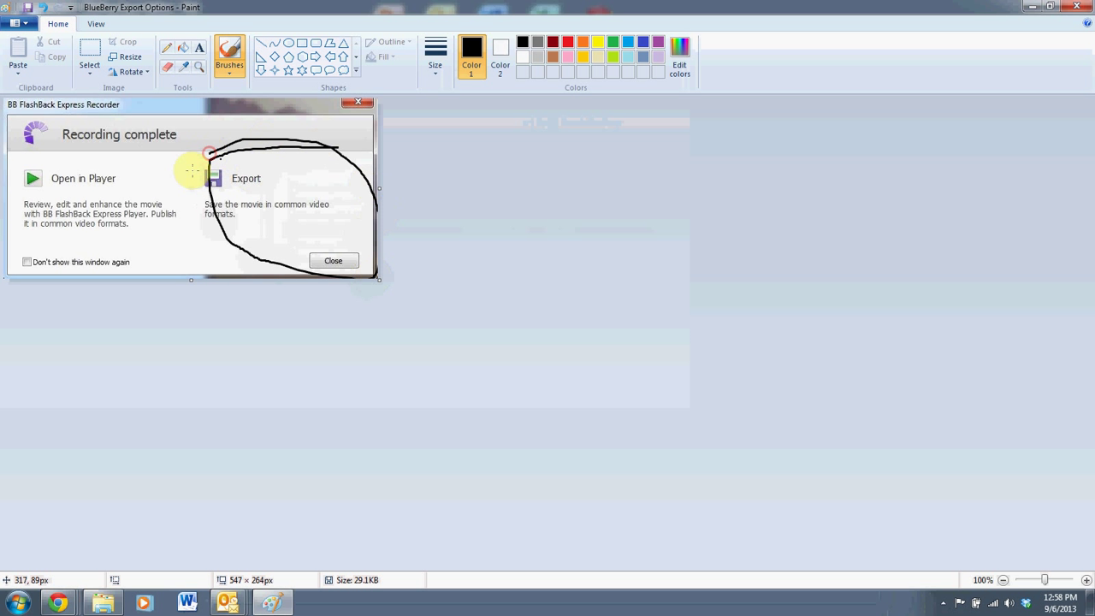
{"action": "left_click", "coordinate": [1075, 9]}
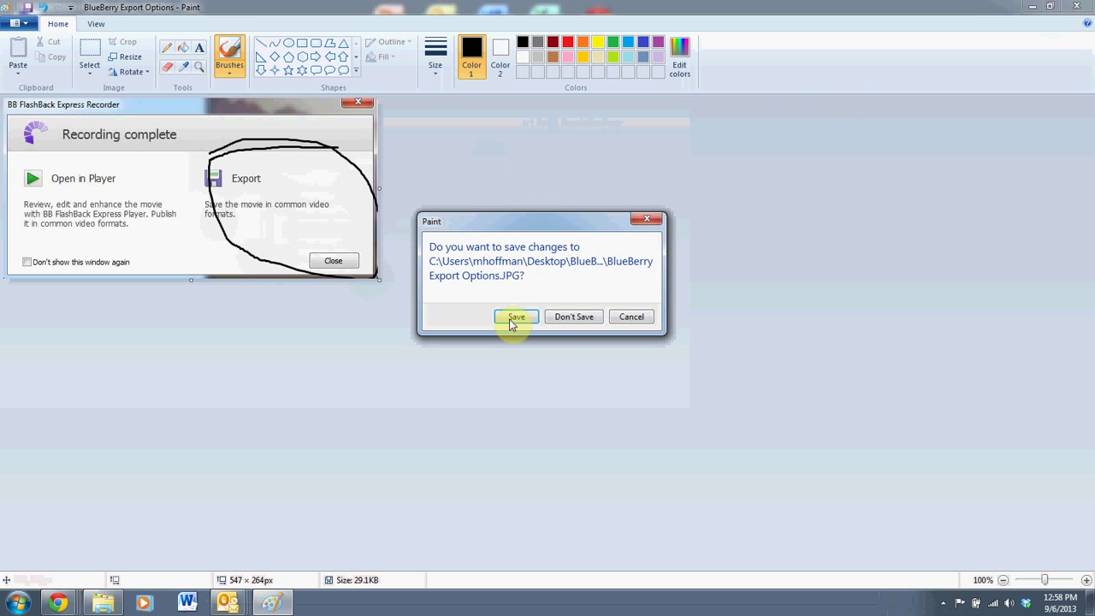
{"action": "left_click", "coordinate": [573, 316]}
Open the BlueBerry AVI screenshot in Paint, circle the AVI format option and OK, then close it.
{"action": "double_click", "coordinate": [367, 247]}
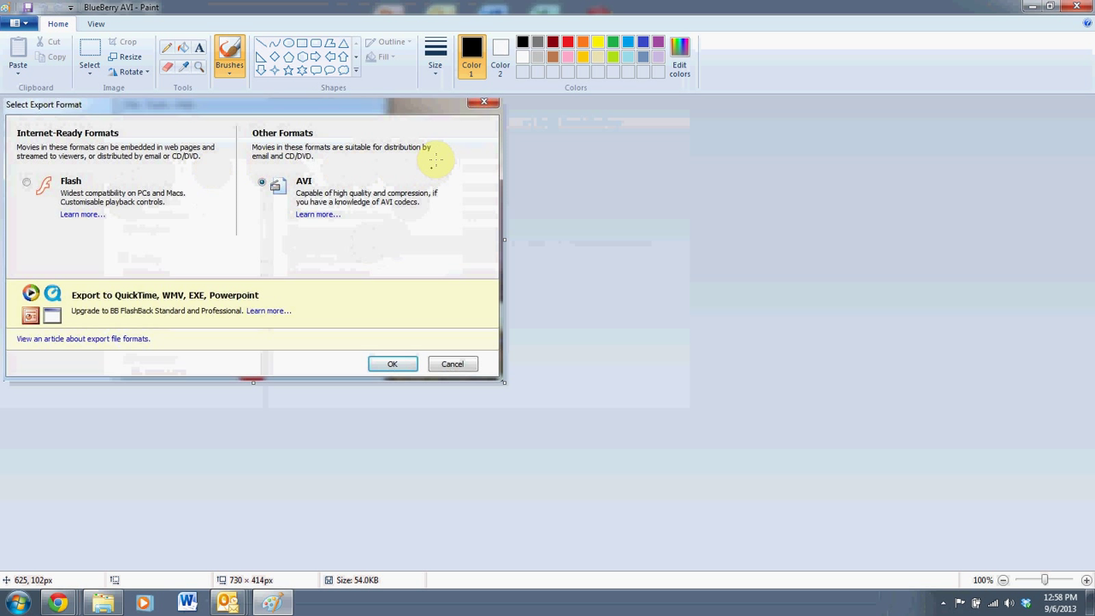
{"action": "mouse_move", "coordinate": [430, 161]}
{"action": "left_mouse_down"}
{"action": "mouse_move", "coordinate": [255, 169]}
{"action": "mouse_move", "coordinate": [243, 179]}
{"action": "mouse_move", "coordinate": [250, 209]}
{"action": "mouse_move", "coordinate": [369, 255]}
{"action": "mouse_move", "coordinate": [433, 239]}
{"action": "mouse_move", "coordinate": [460, 182]}
{"action": "mouse_move", "coordinate": [428, 162]}
{"action": "left_mouse_up"}
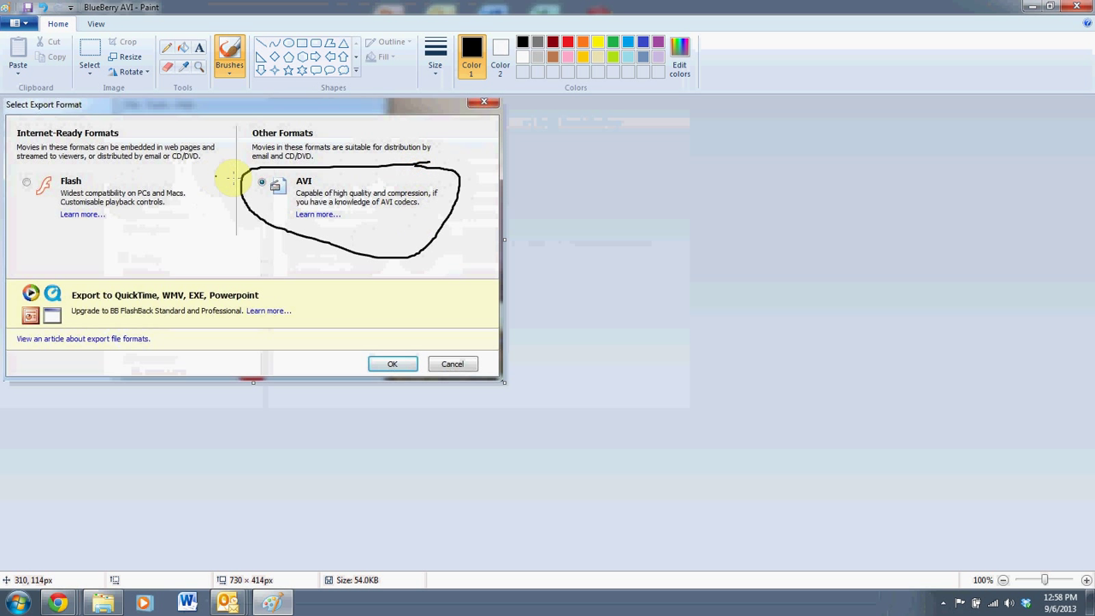
{"action": "mouse_move", "coordinate": [390, 359]}
{"action": "left_mouse_down"}
{"action": "mouse_move", "coordinate": [384, 394]}
{"action": "mouse_move", "coordinate": [431, 359]}
{"action": "mouse_move", "coordinate": [347, 332]}
{"action": "left_mouse_up"}
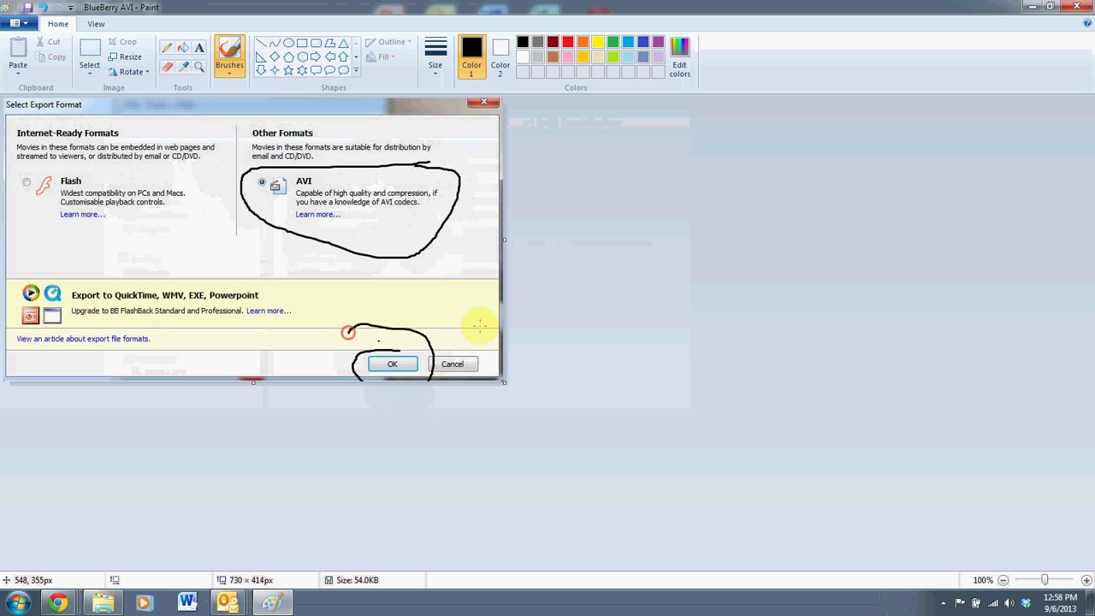
{"action": "left_click", "coordinate": [1076, 7]}
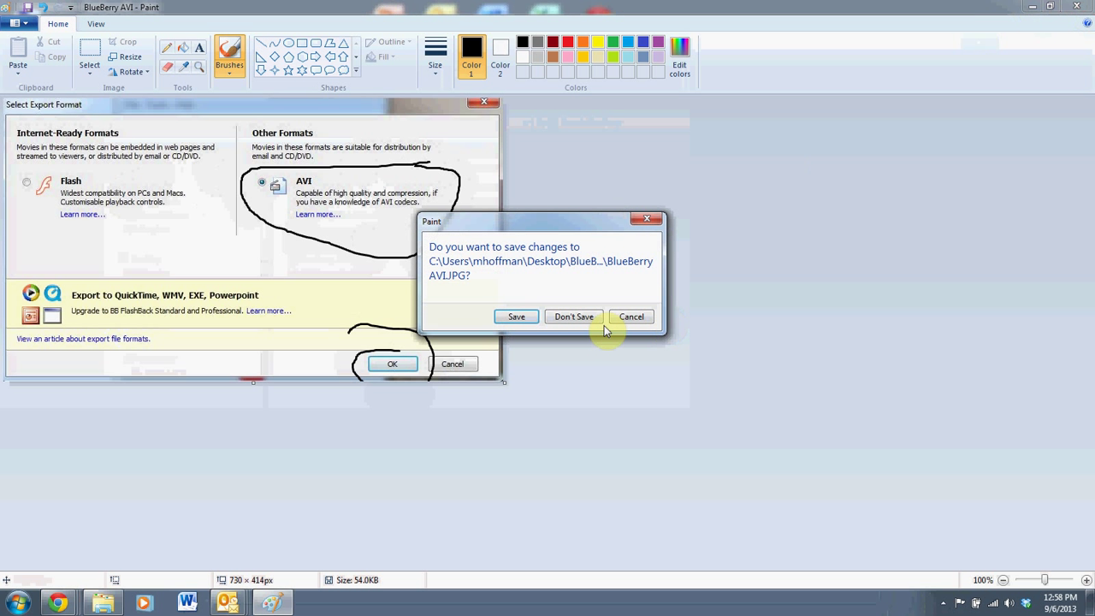
Open the BlueBerry AVI Codec screenshot, circle Microsoft Video 1 and OK, then close Paint.
{"action": "double_click", "coordinate": [369, 260]}
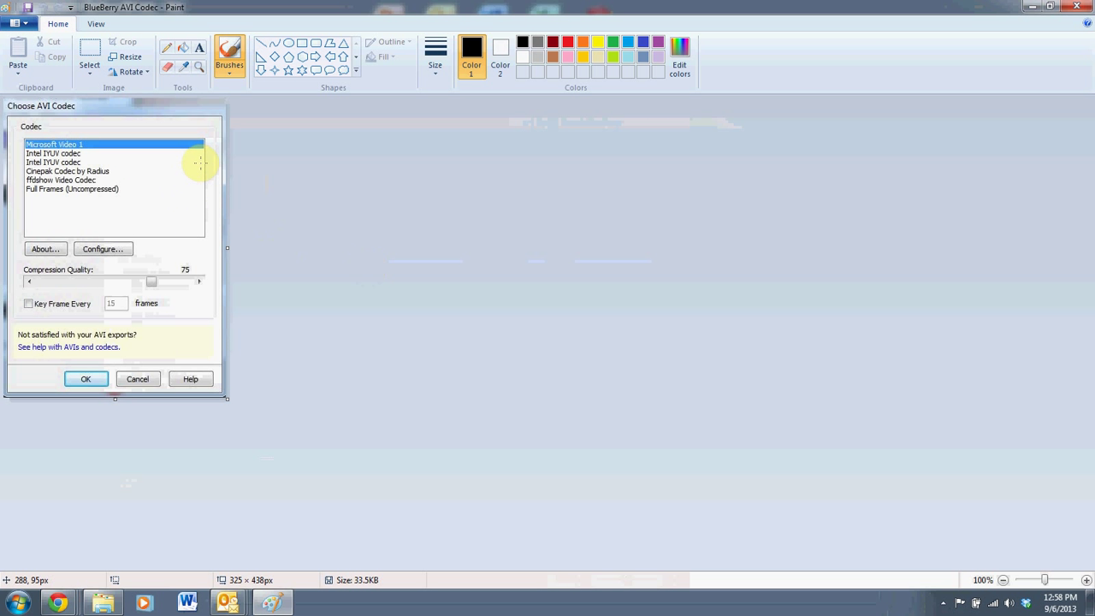
{"action": "mouse_move", "coordinate": [133, 127]}
{"action": "left_mouse_down"}
{"action": "mouse_move", "coordinate": [25, 128]}
{"action": "mouse_move", "coordinate": [17, 146]}
{"action": "mouse_move", "coordinate": [106, 155]}
{"action": "mouse_move", "coordinate": [141, 144]}
{"action": "mouse_move", "coordinate": [116, 130]}
{"action": "left_mouse_up"}
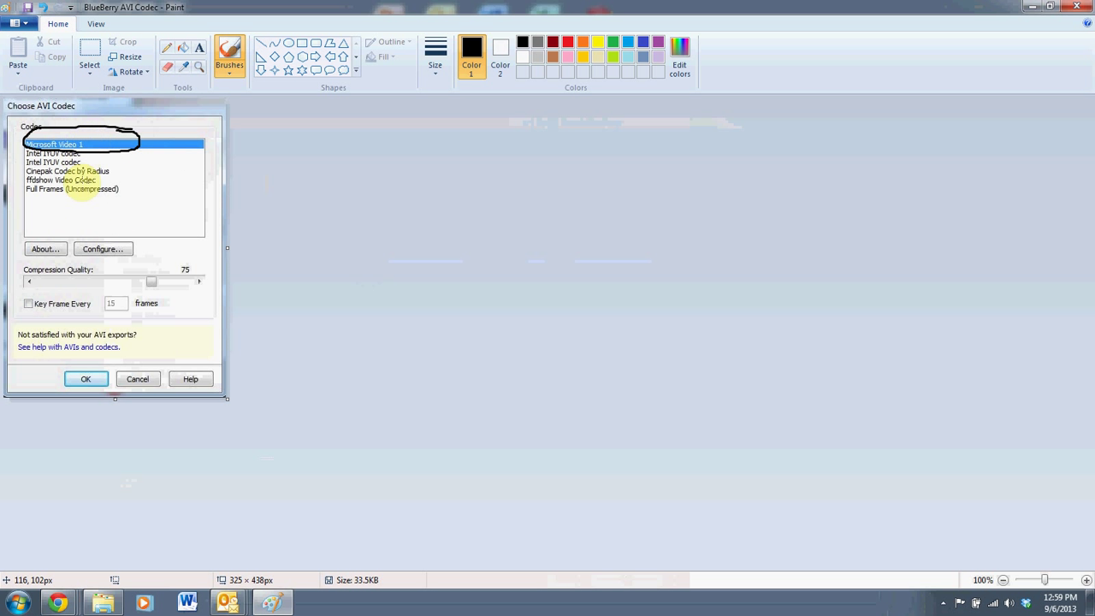
{"action": "mouse_move", "coordinate": [115, 354]}
{"action": "left_mouse_down"}
{"action": "mouse_move", "coordinate": [53, 382]}
{"action": "mouse_move", "coordinate": [94, 415]}
{"action": "mouse_move", "coordinate": [111, 346]}
{"action": "mouse_move", "coordinate": [64, 349]}
{"action": "left_mouse_up"}
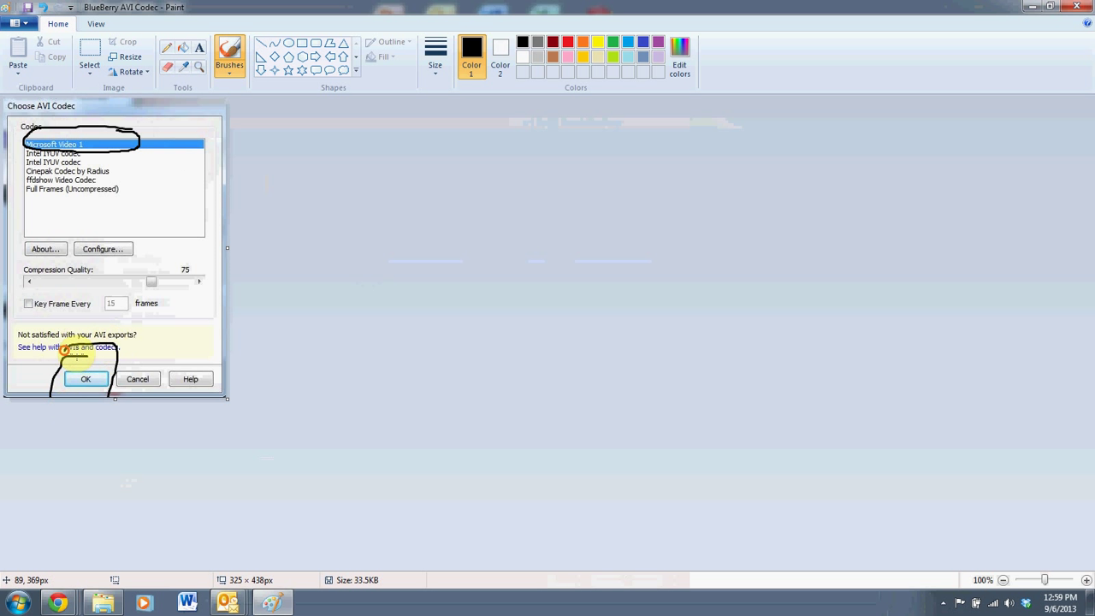
{"action": "left_click", "coordinate": [1074, 6]}
Discard the codec screenshot's marks and open the AVI Export Options screenshot in Paint.
{"action": "left_click", "coordinate": [559, 323]}
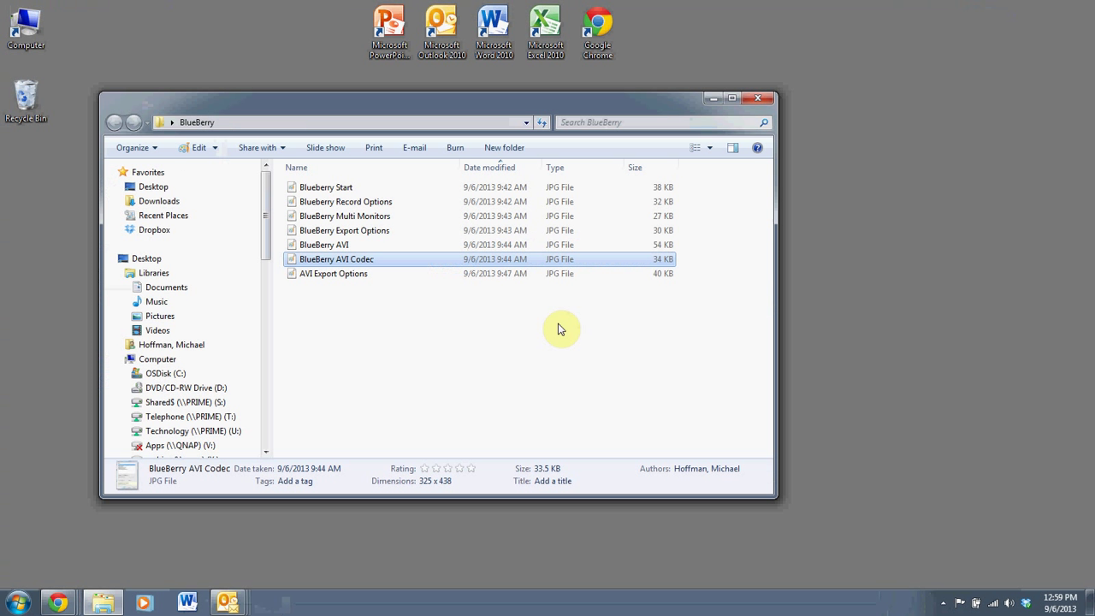
{"action": "left_click", "coordinate": [377, 277]}
{"action": "double_click", "coordinate": [377, 277]}
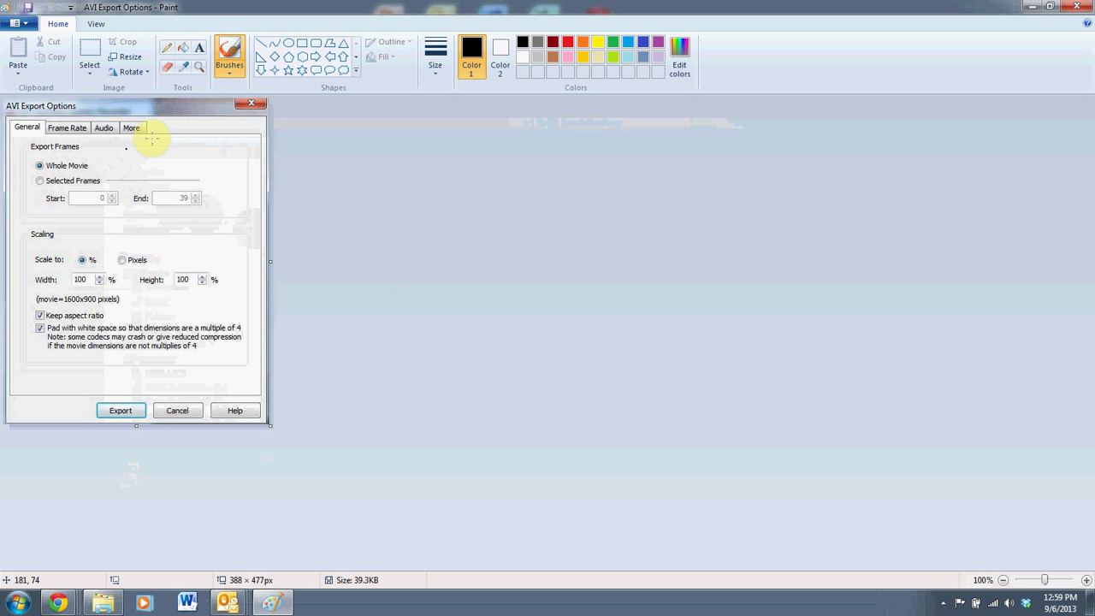
Circle the settings tab row and the Export button, then close without saving.
{"action": "mouse_move", "coordinate": [159, 123]}
{"action": "left_mouse_down"}
{"action": "mouse_move", "coordinate": [47, 119]}
{"action": "mouse_move", "coordinate": [7, 137]}
{"action": "mouse_move", "coordinate": [114, 153]}
{"action": "mouse_move", "coordinate": [184, 147]}
{"action": "mouse_move", "coordinate": [146, 122]}
{"action": "left_mouse_up"}
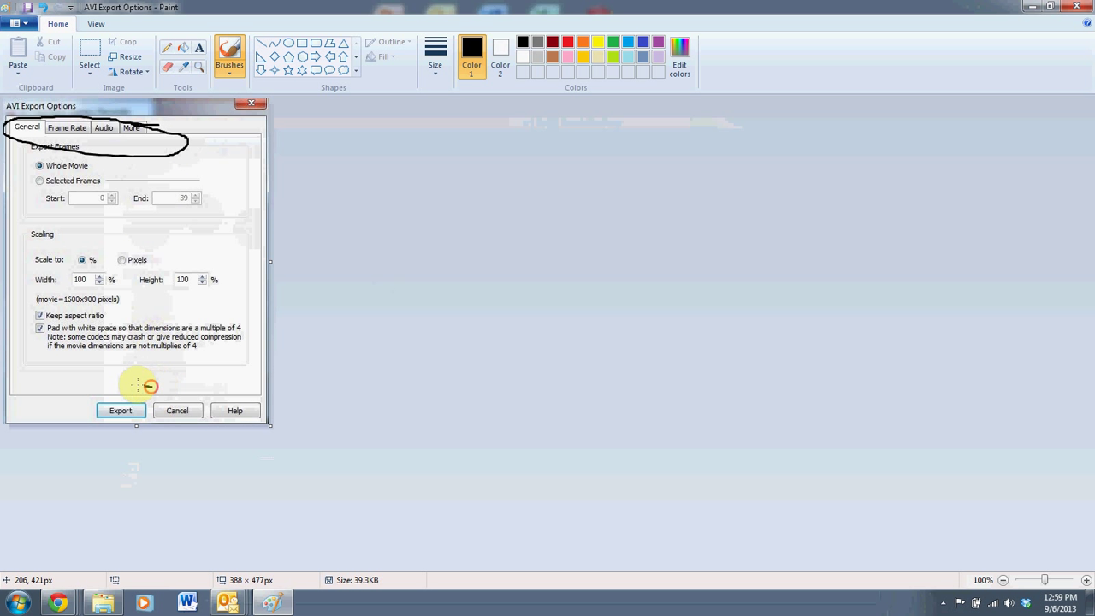
{"action": "mouse_move", "coordinate": [153, 386]}
{"action": "left_mouse_down"}
{"action": "mouse_move", "coordinate": [97, 382]}
{"action": "mouse_move", "coordinate": [87, 423]}
{"action": "left_mouse_up"}
{"action": "mouse_move", "coordinate": [169, 425]}
{"action": "left_mouse_down"}
{"action": "mouse_move", "coordinate": [161, 379]}
{"action": "mouse_move", "coordinate": [122, 373]}
{"action": "left_mouse_up"}
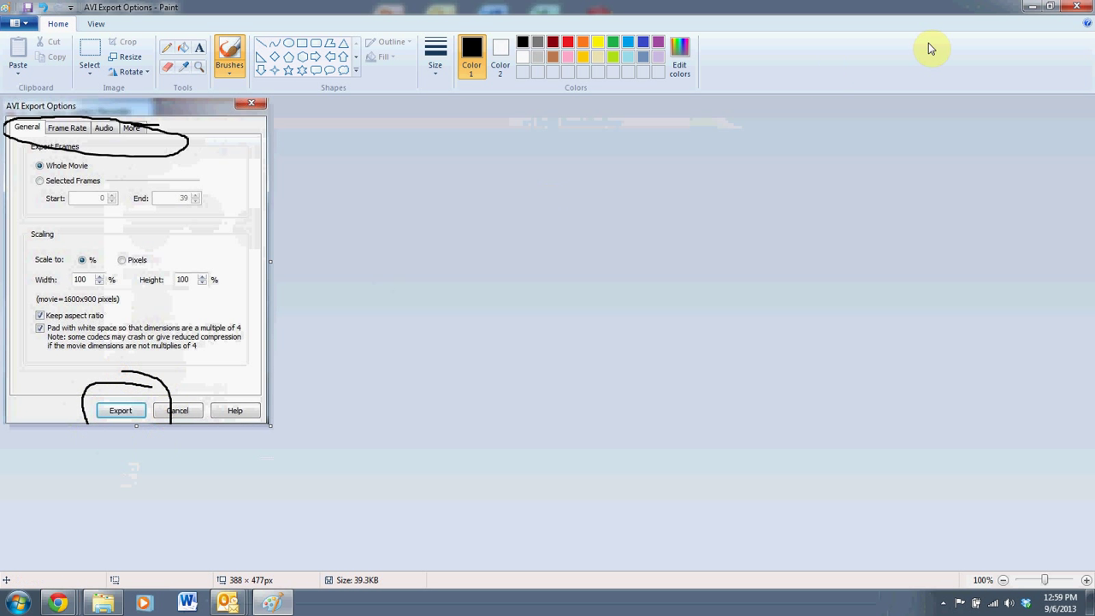
{"action": "left_click", "coordinate": [1079, 7]}
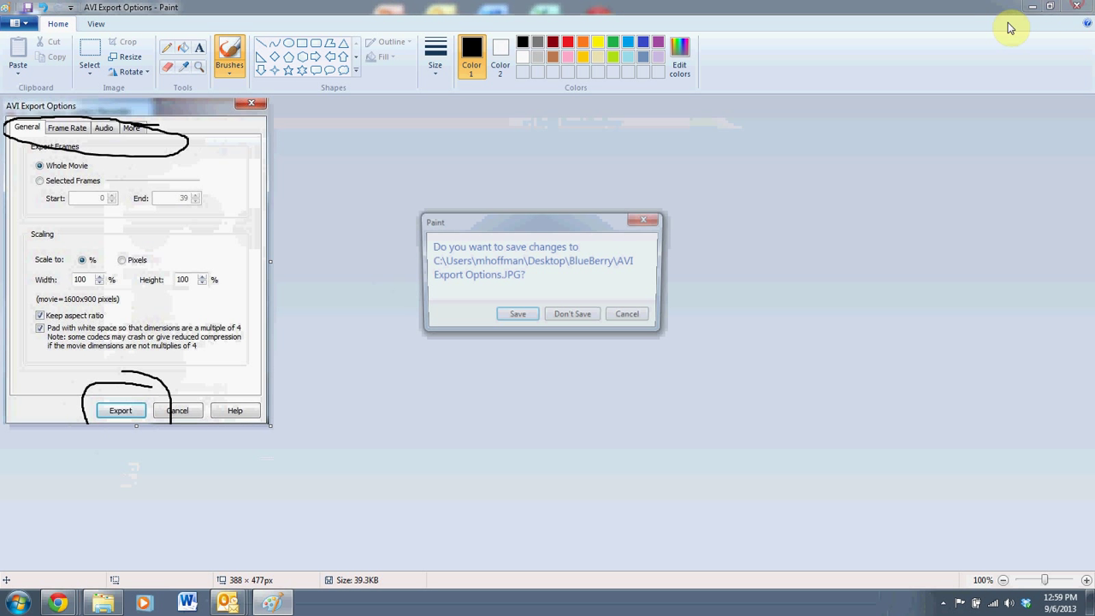
{"action": "left_click", "coordinate": [574, 324]}
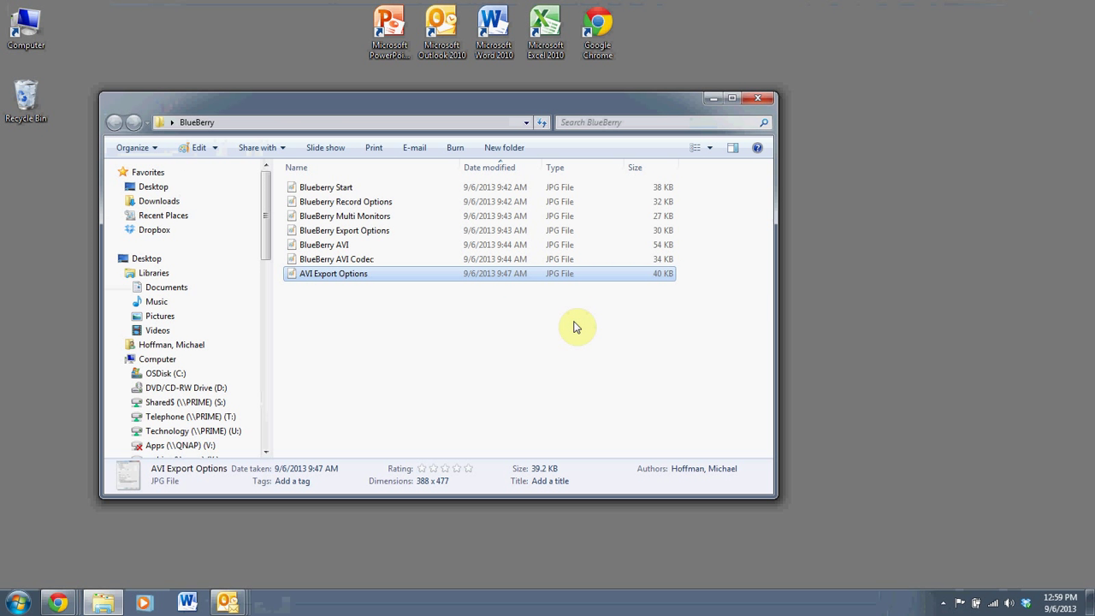
Shift the BlueBerry folder window right and bring up the FlashBack recorder's tray menu.
{"action": "left_click_drag", "start_coordinate": [584, 112], "coordinate": [622, 114]}
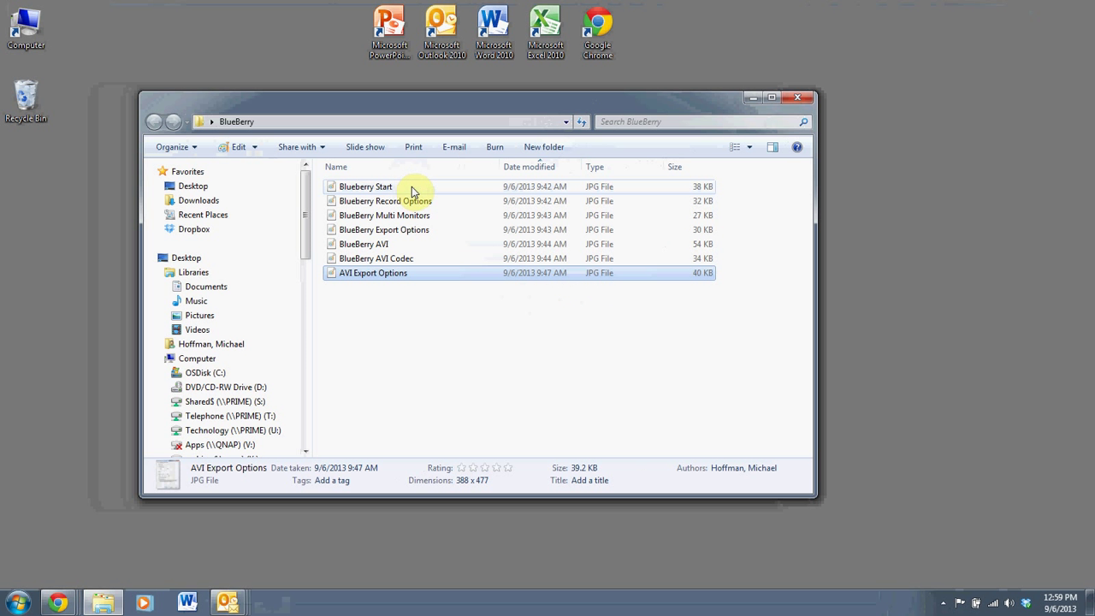
{"action": "left_click_drag", "start_coordinate": [467, 103], "coordinate": [483, 107]}
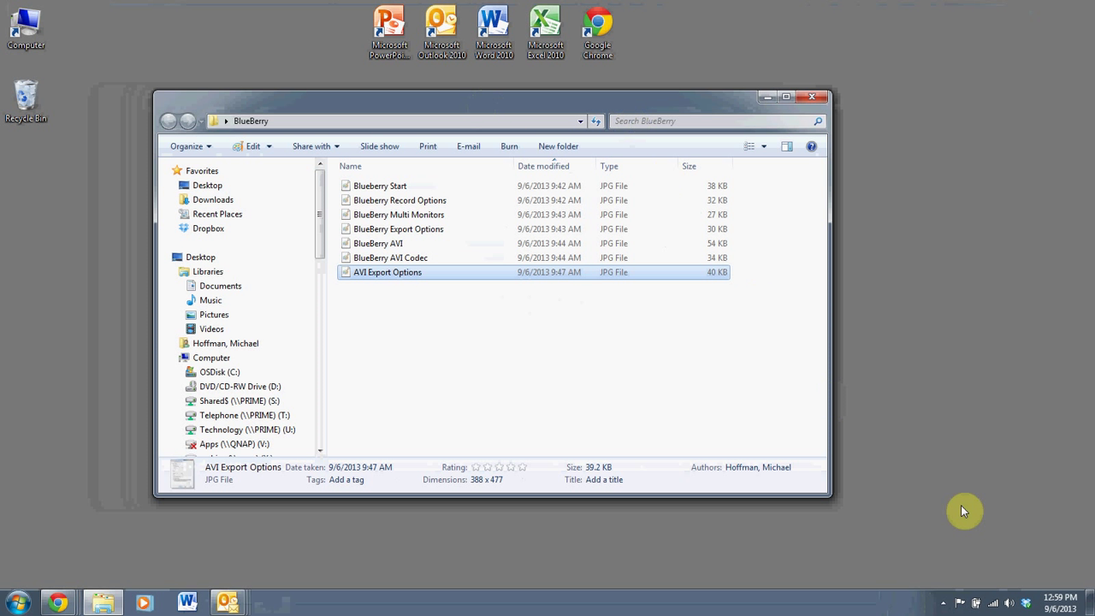
{"action": "left_click", "coordinate": [943, 605]}
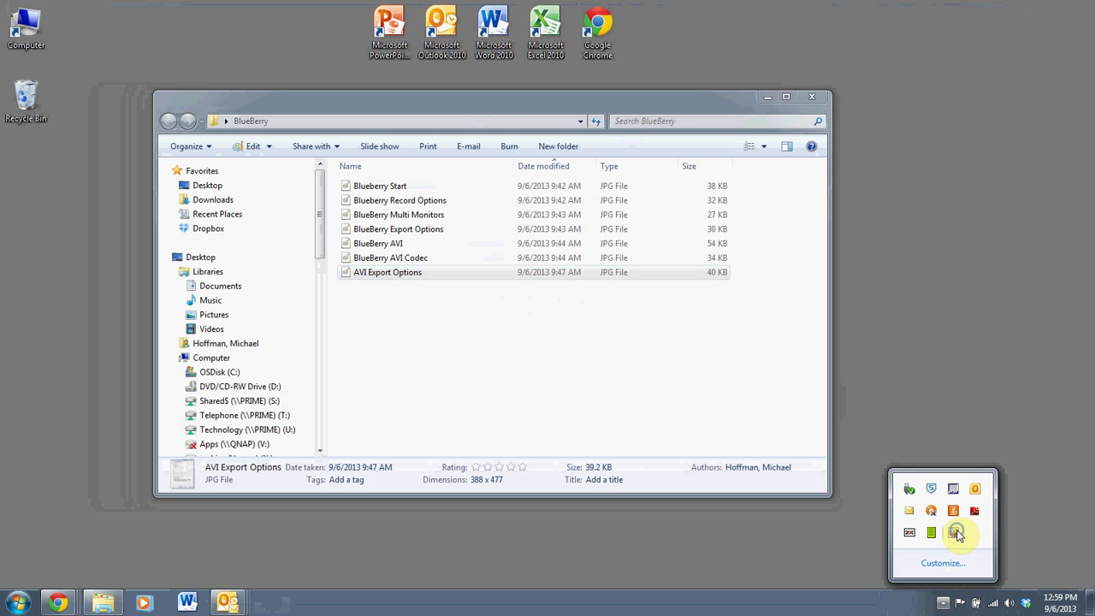
{"action": "right_click", "coordinate": [953, 532]}
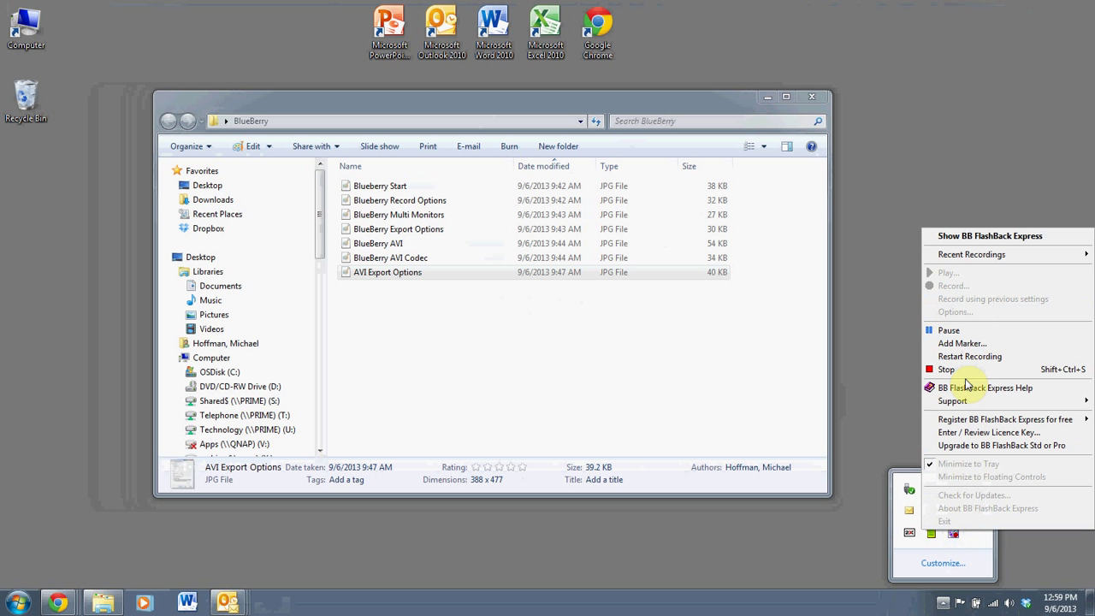